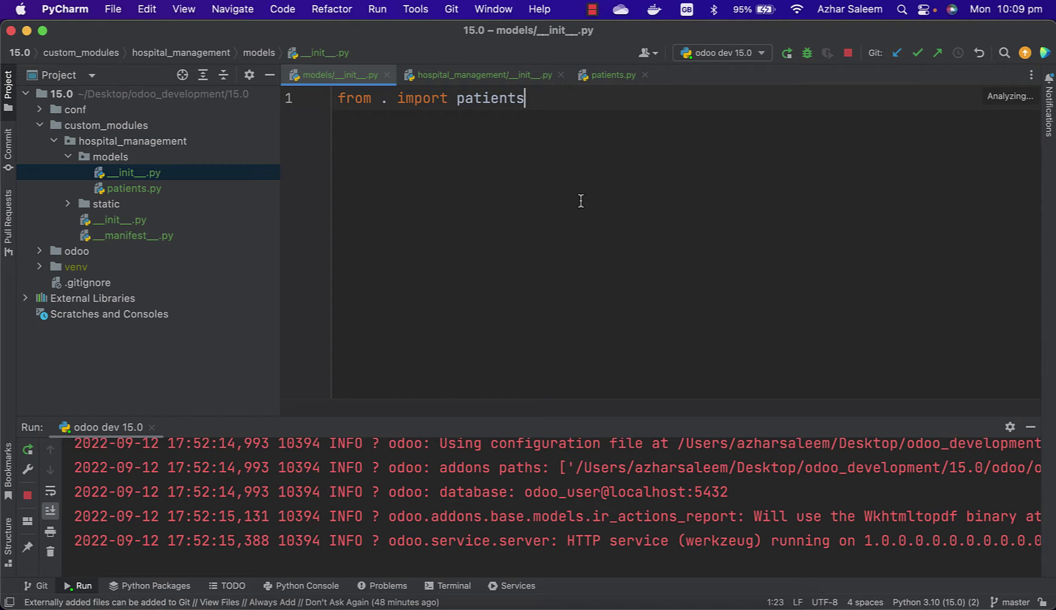
Step: Dismiss the Odoo client error and reload Odoo at plain localhost:8069
mouse_move(323, 607)
left_click(322, 598)
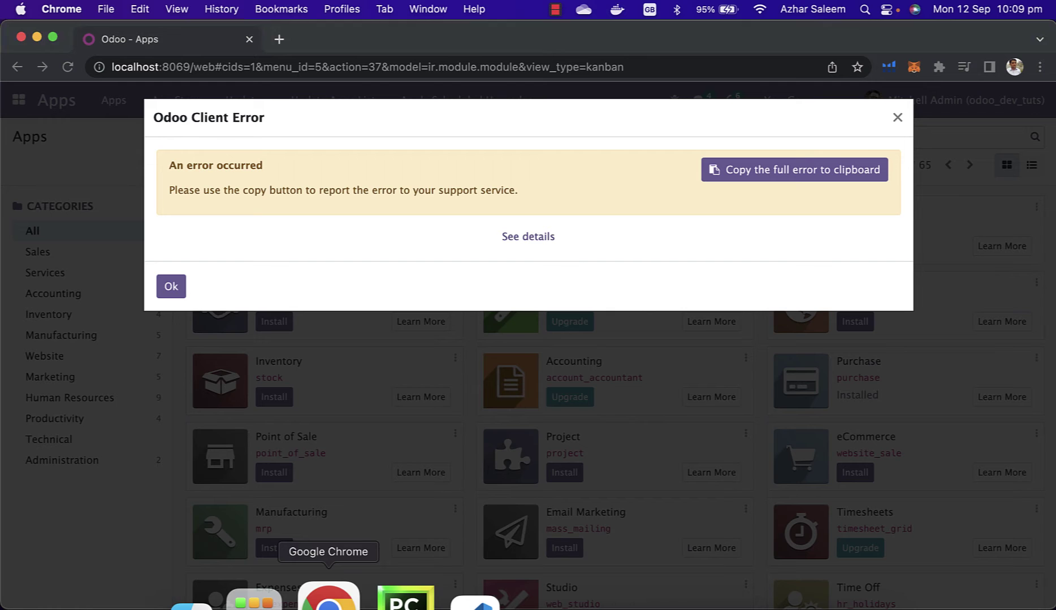
left_click(171, 287)
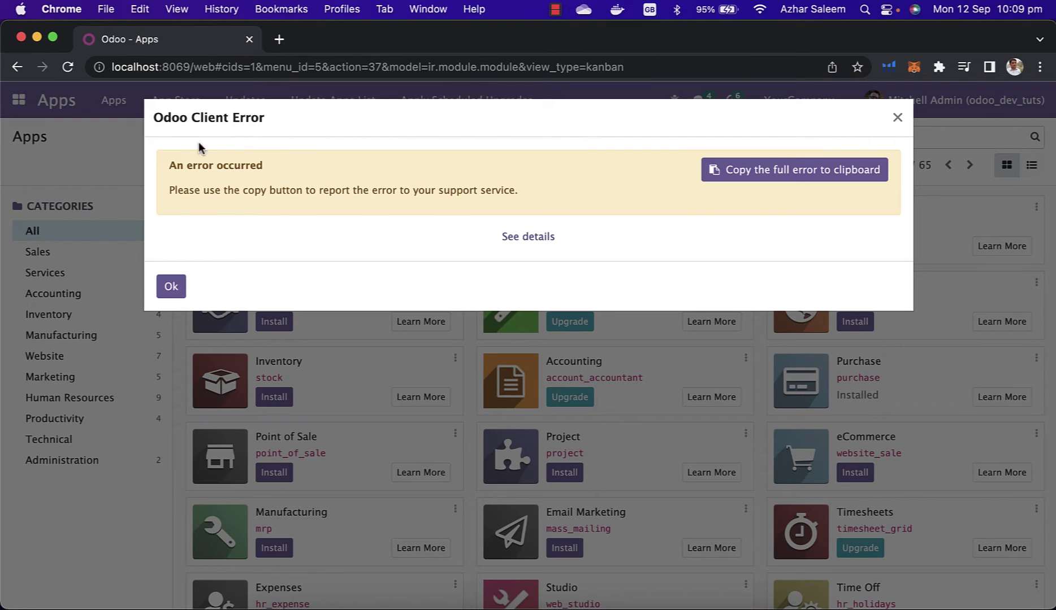
left_click_drag(193, 72, 774, 90)
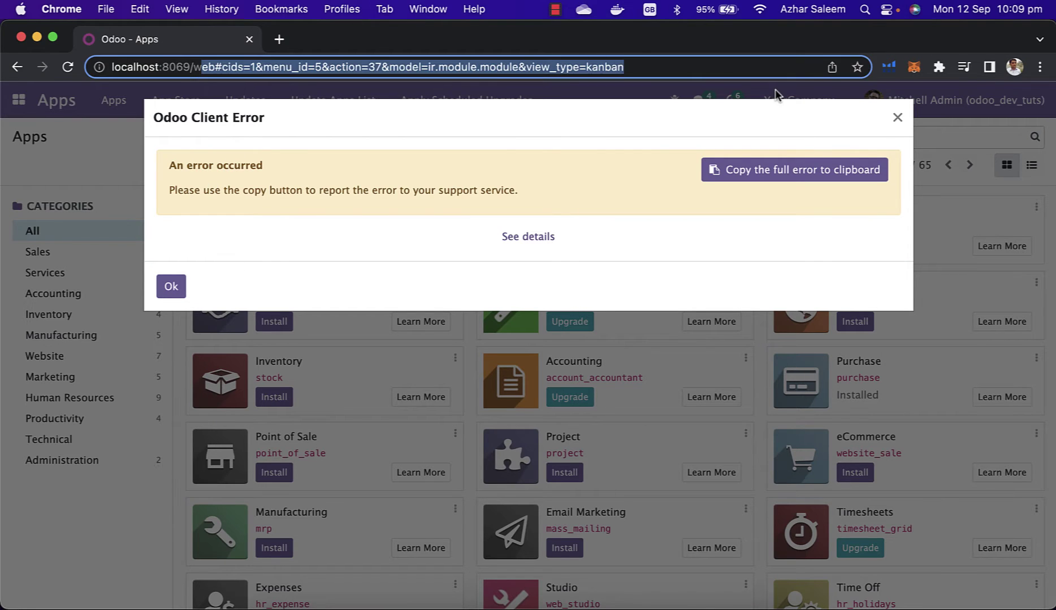
key("BackSpace")
key("Return")
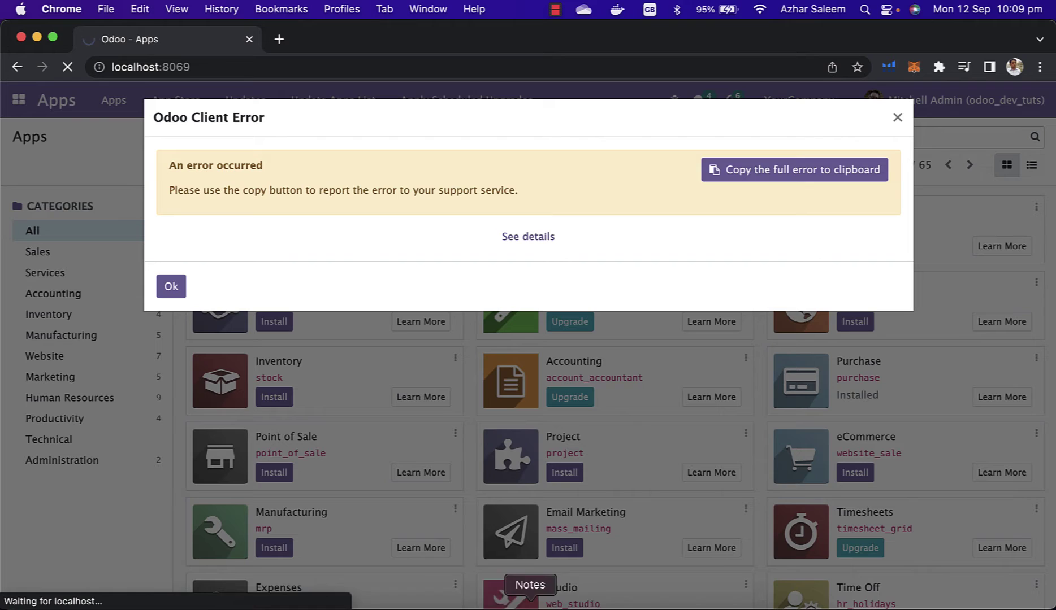
left_click(363, 600)
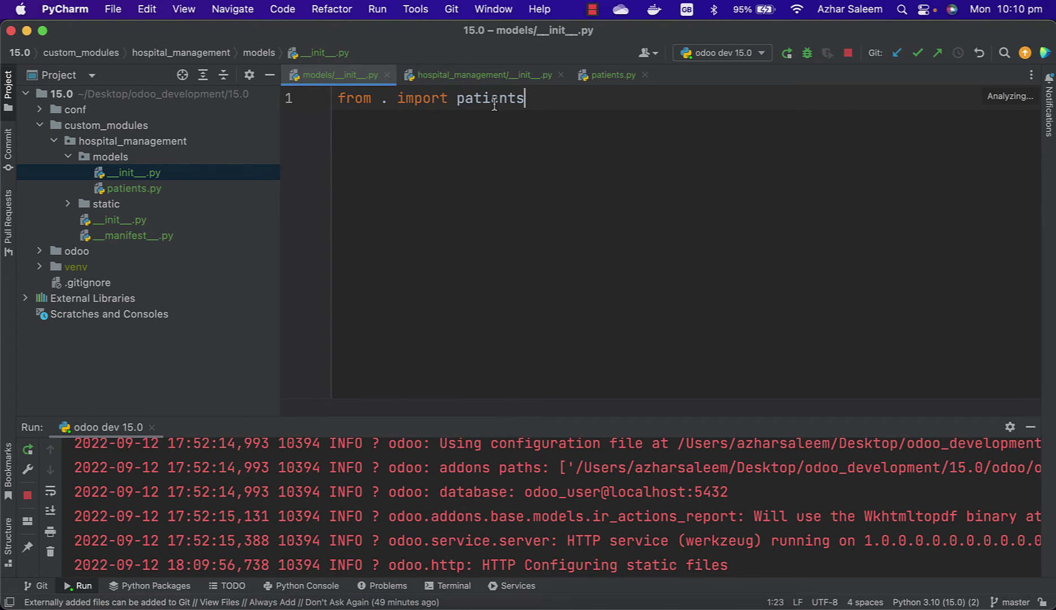
mouse_move(337, 609)
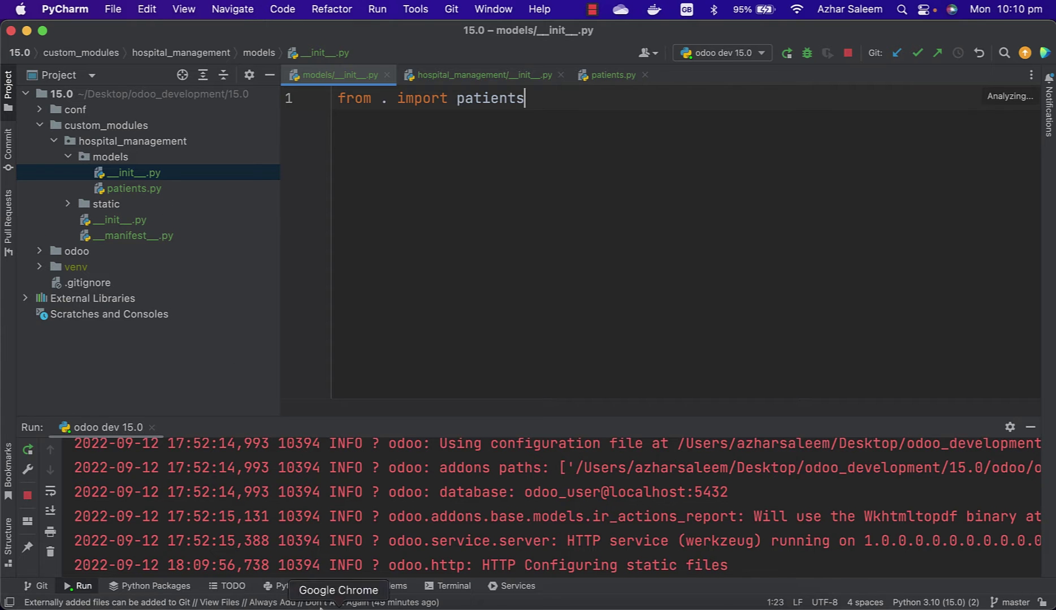
Step: Upgrade Hospital Management from its card's ⋮ menu on the Odoo Apps page
left_click(338, 598)
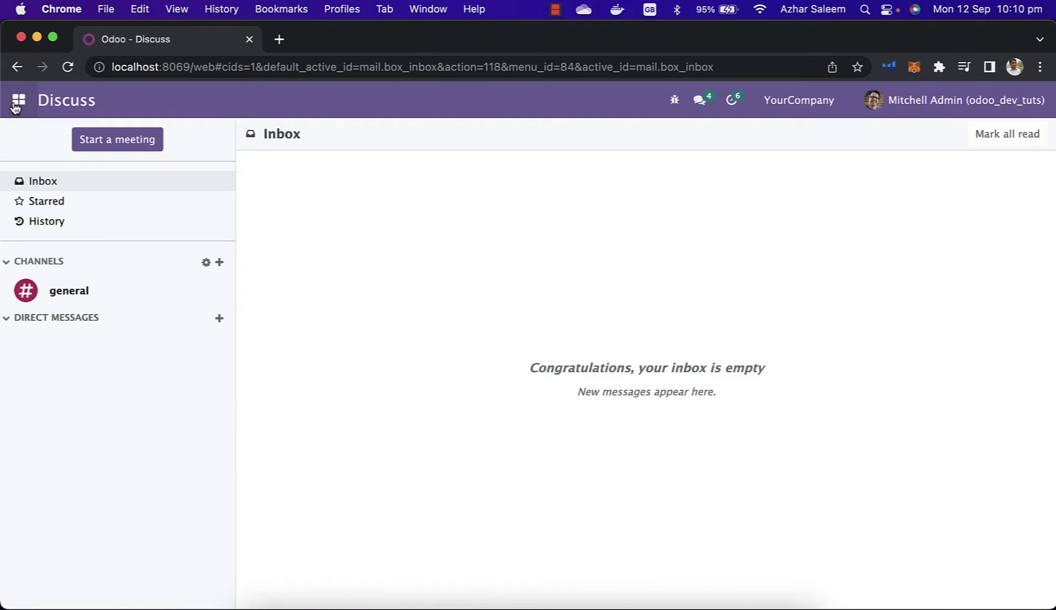
left_click(19, 99)
left_click(70, 235)
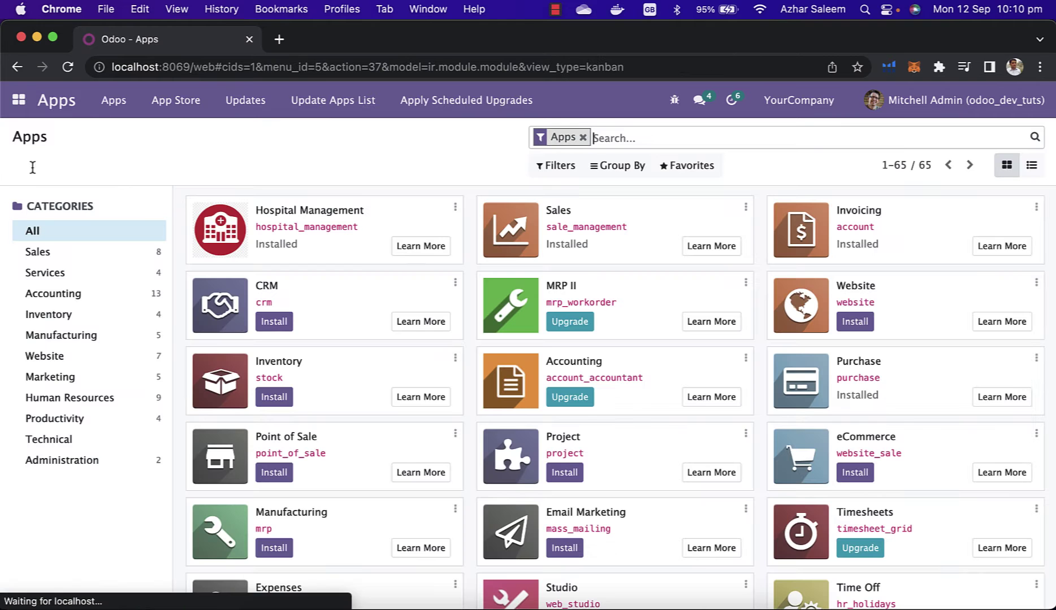
left_click(455, 208)
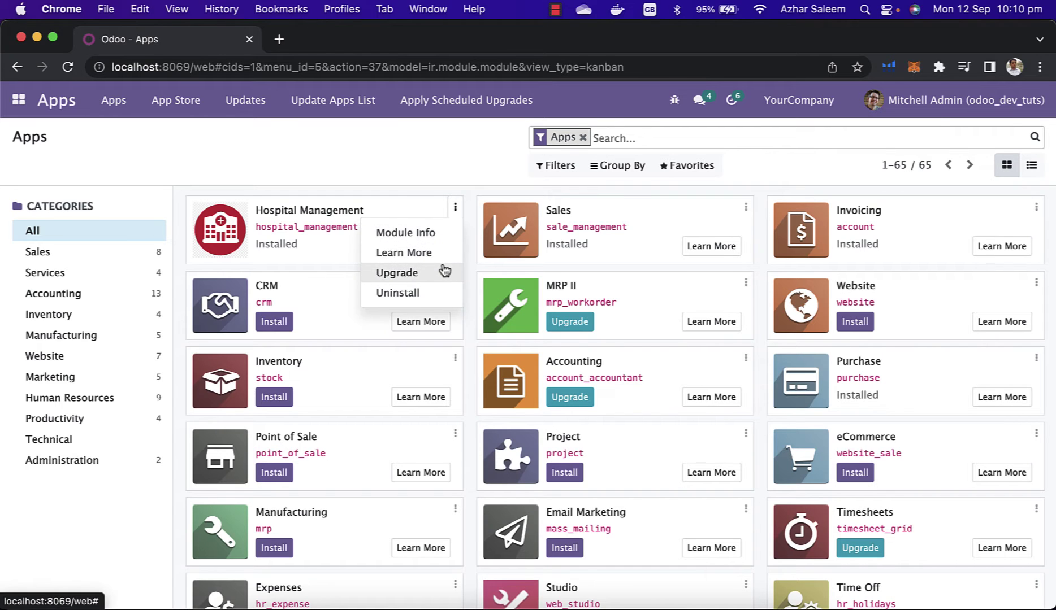
left_click(443, 272)
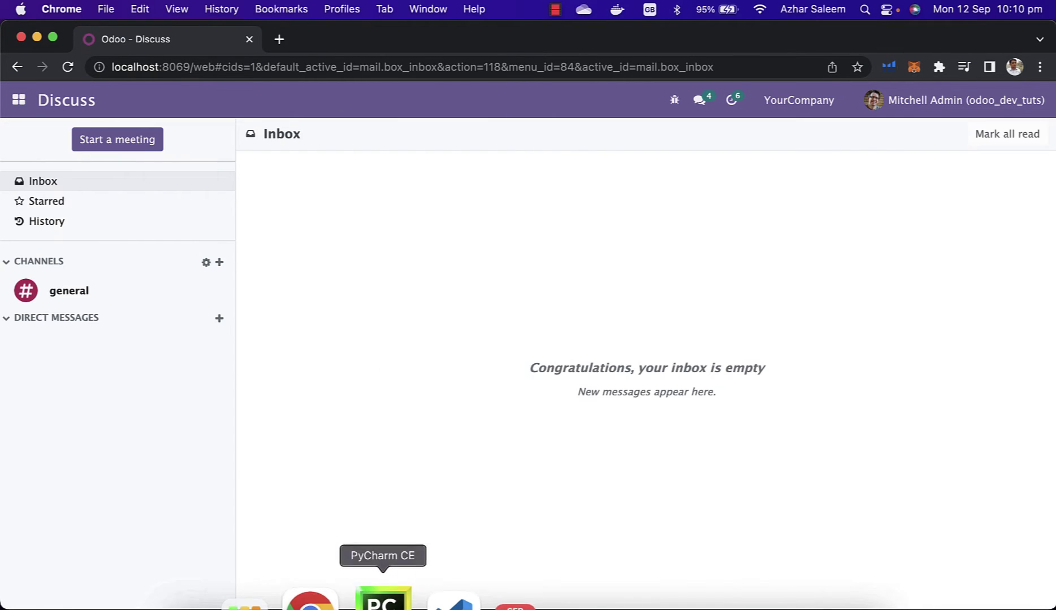
Step: Enlarge the run console and scroll to the hospital.patient access-rules warning
left_click(373, 601)
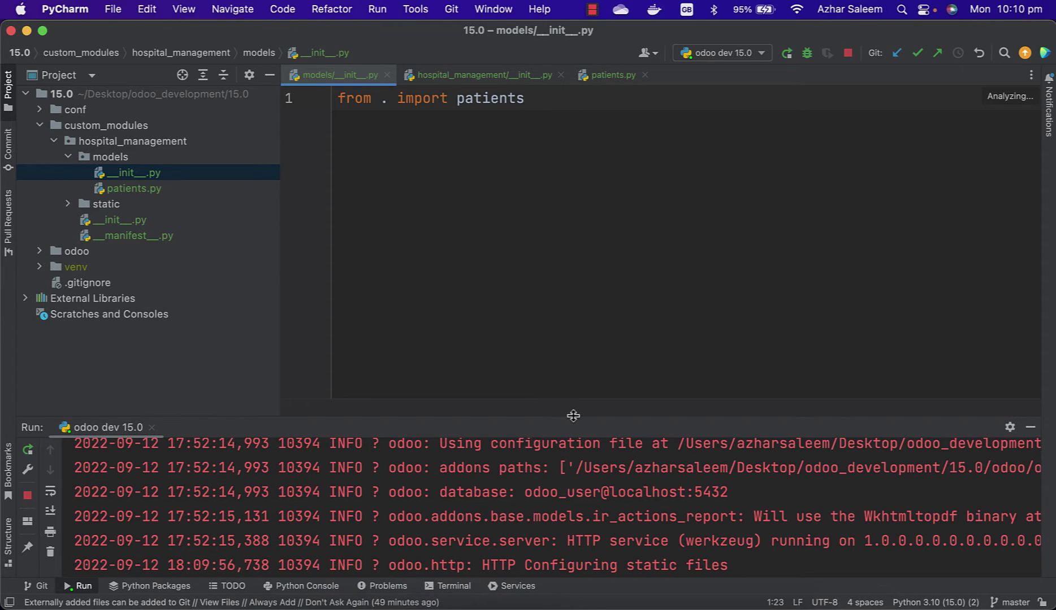
left_click_drag(573, 416, 588, 176)
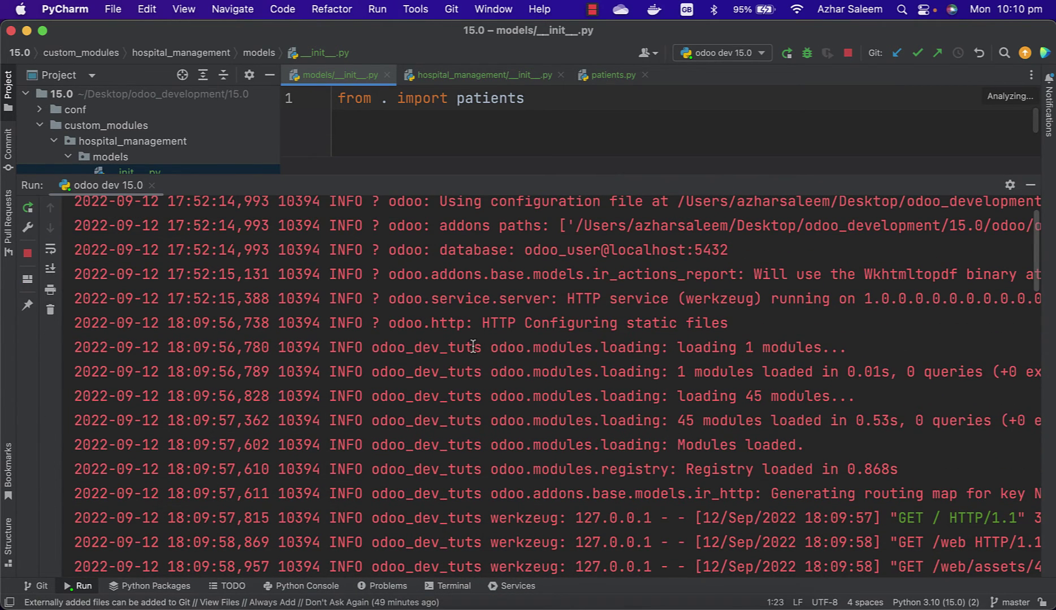
scroll(469, 348, "down", 1)
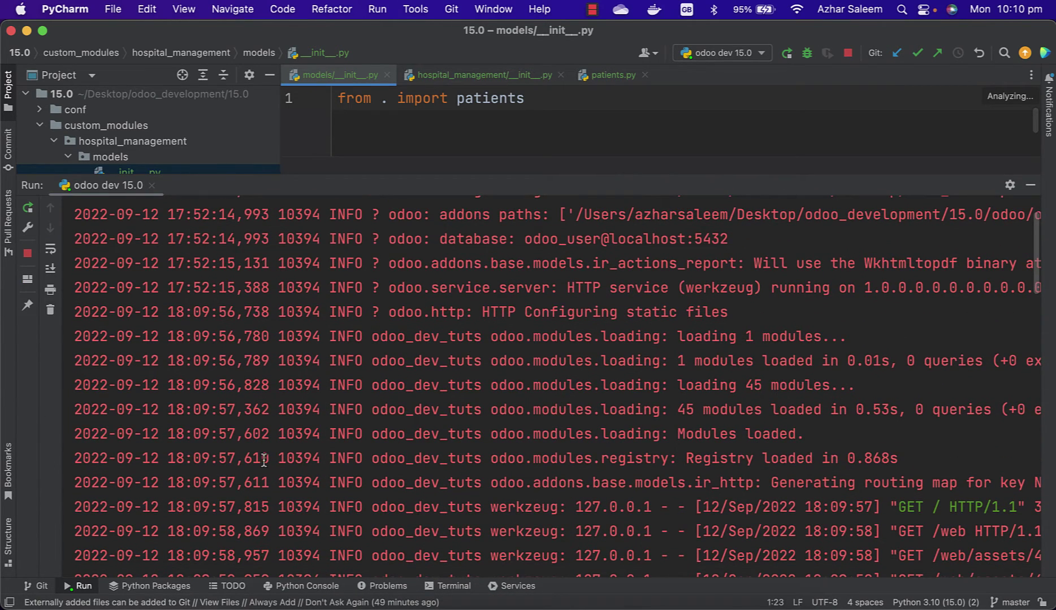
scroll(308, 465, "down", 2)
scroll(308, 466, "down", 2)
scroll(307, 466, "down", 3)
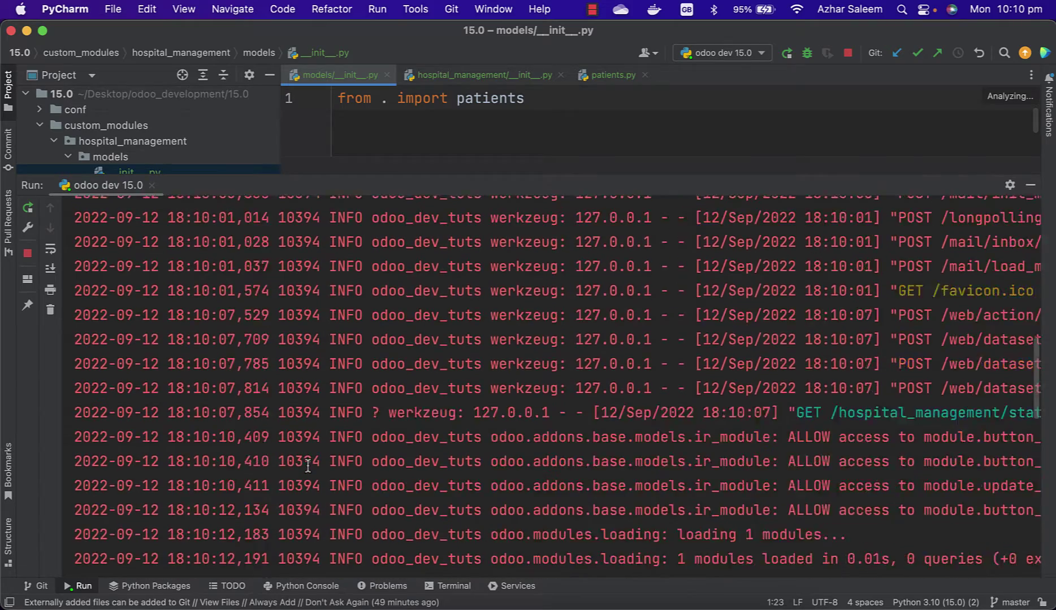
scroll(308, 466, "down", 5)
scroll(308, 466, "down", 2)
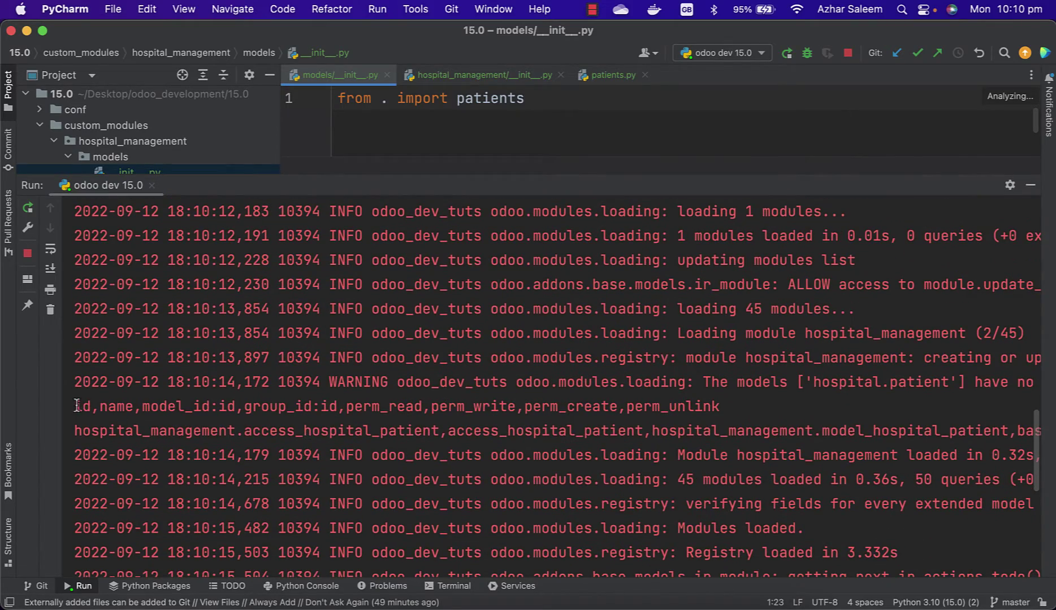
Step: Select the two suggested access-rule CSV lines, then shrink the console back
mouse_move(74, 406)
left_mouse_down()
mouse_move(1054, 428)
mouse_move(926, 421)
left_mouse_up()
key("super+c")
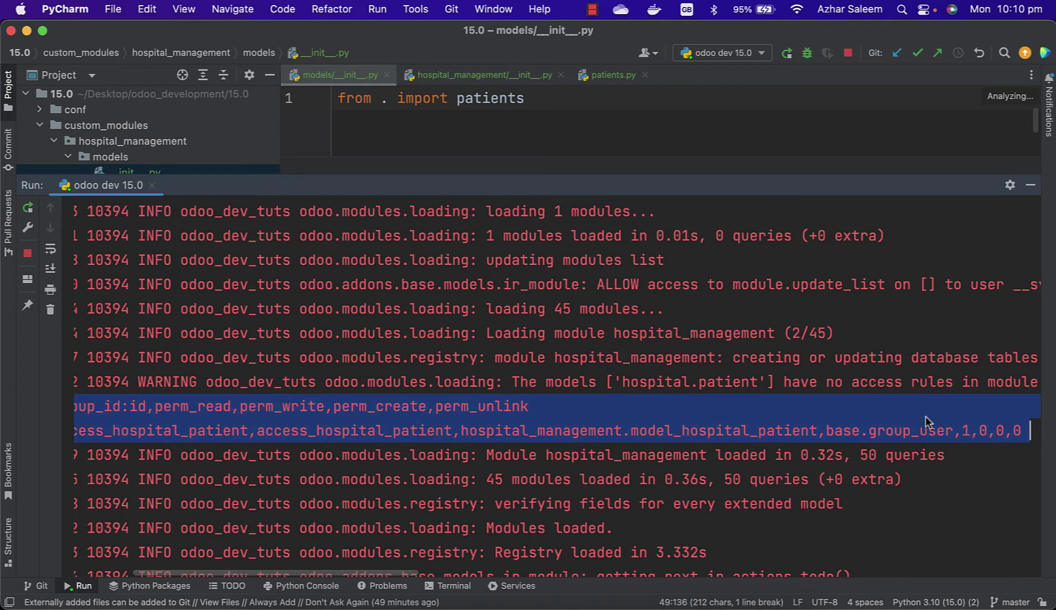
scroll(925, 420, "right", 5)
scroll(925, 420, "right", 10)
scroll(925, 421, "right", 3)
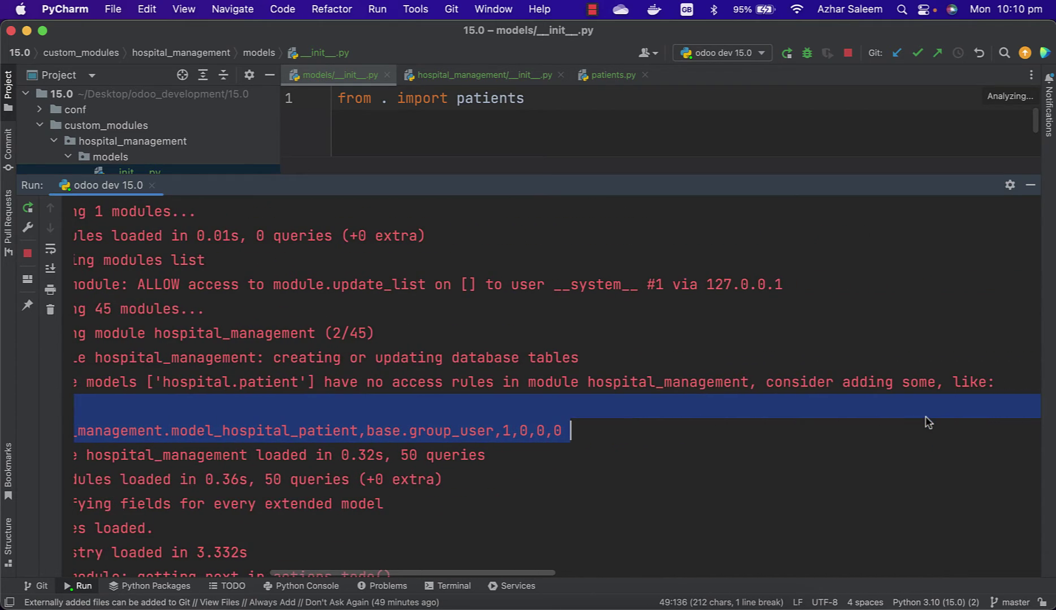
scroll(539, 452, "left", 20)
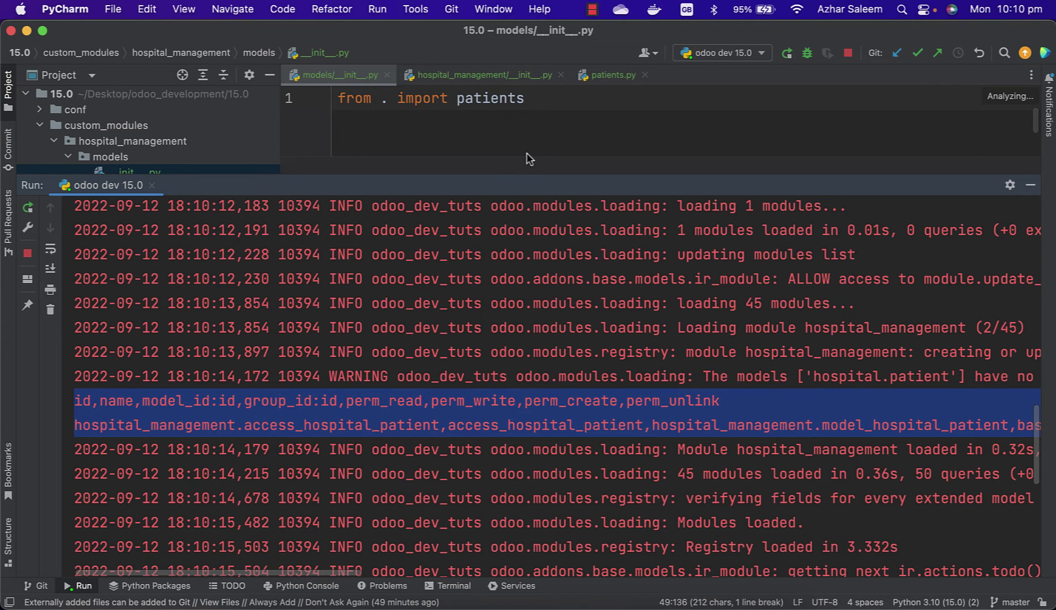
mouse_move(529, 174)
left_mouse_down()
mouse_move(497, 471)
mouse_move(497, 452)
left_mouse_up()
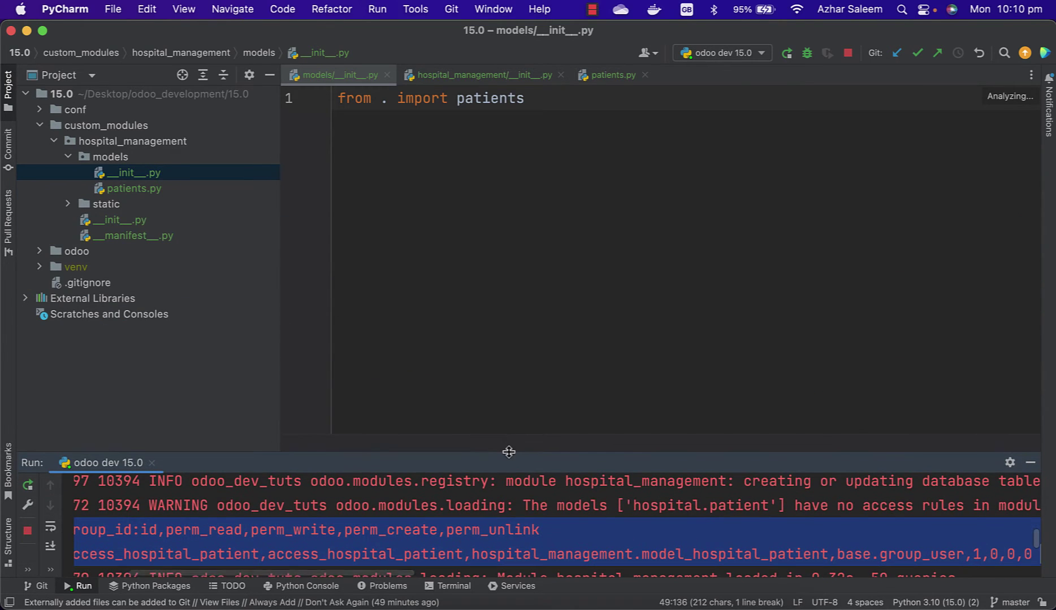
Step: Create a 'security' directory in hospital_management and bring up its New menu
left_click(139, 144)
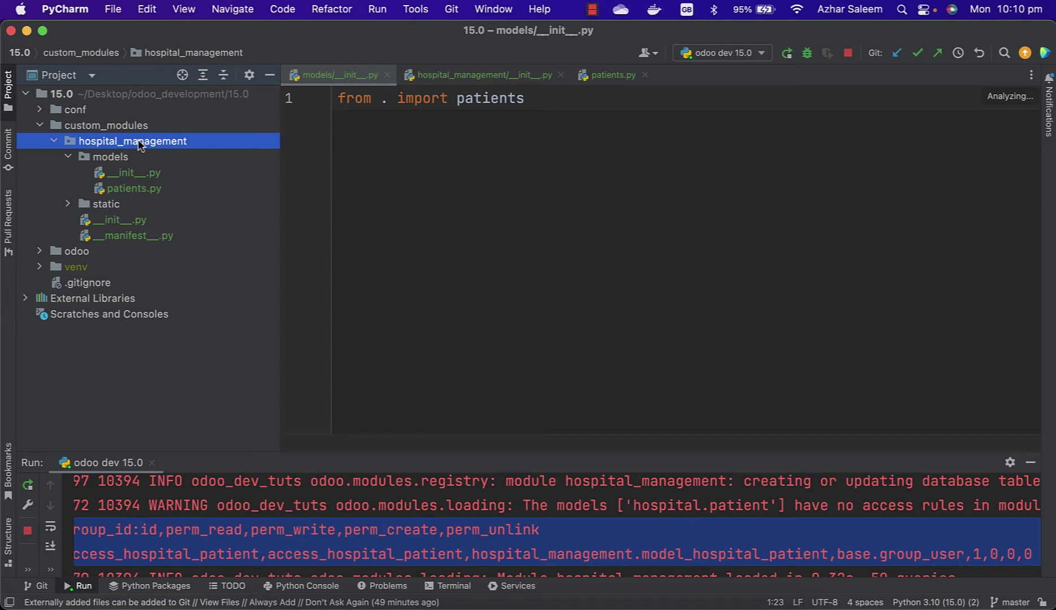
right_click(140, 145)
mouse_move(174, 149)
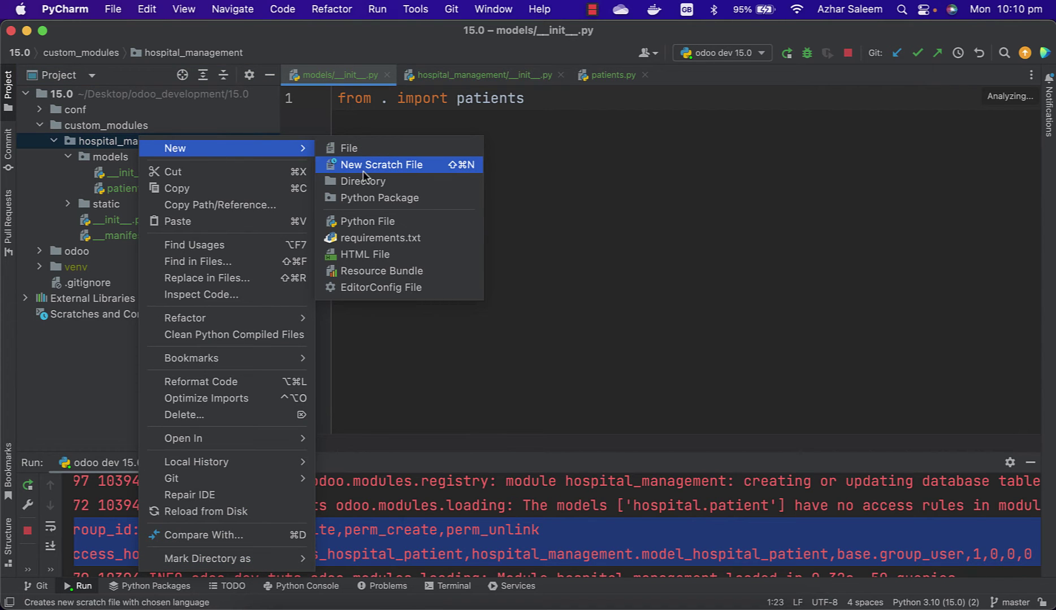
left_click(366, 180)
type("security")
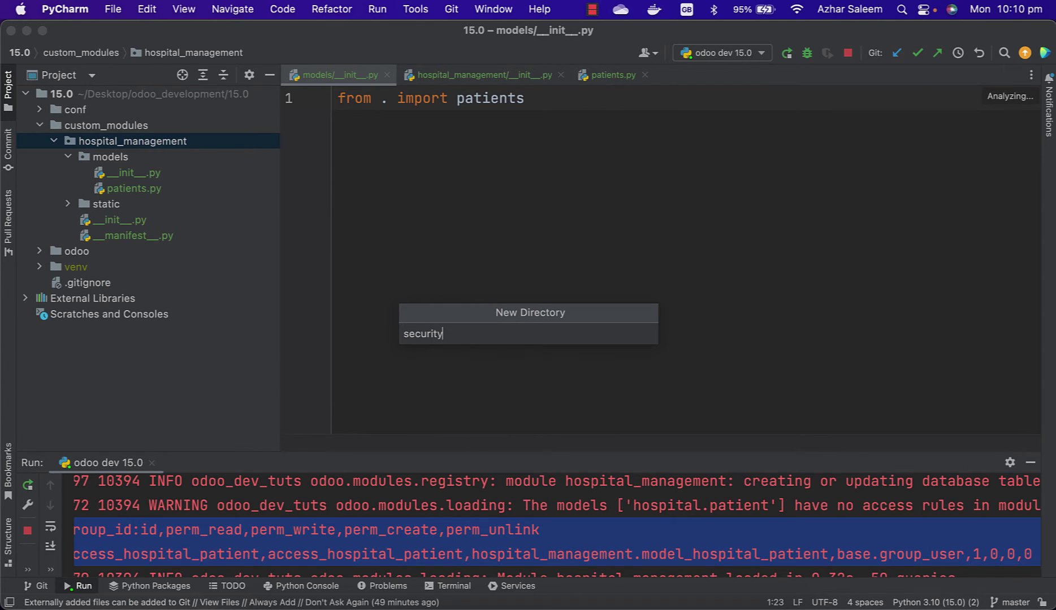
key("Return")
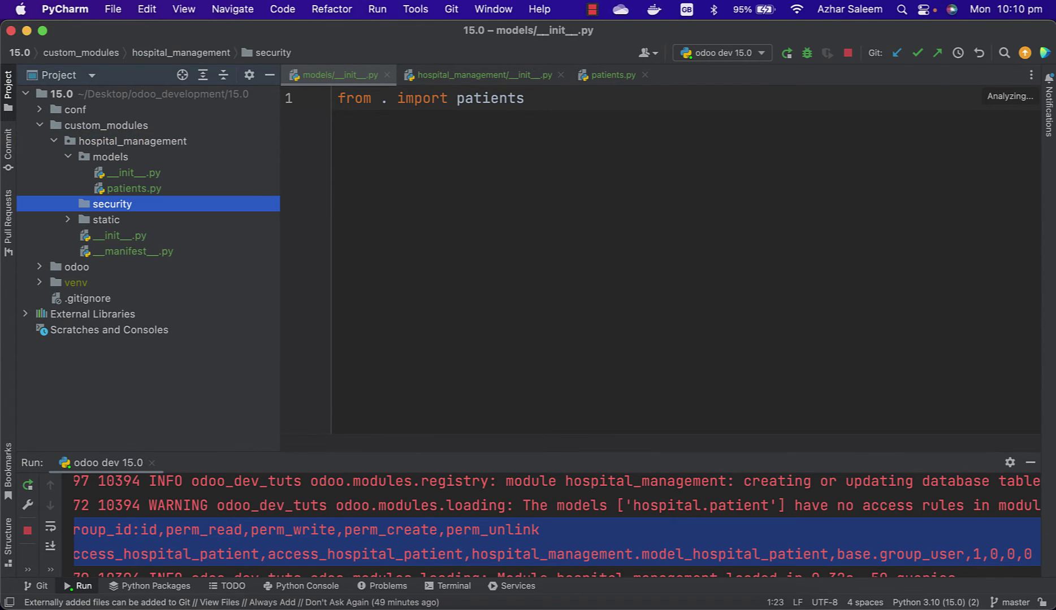
right_click(95, 207)
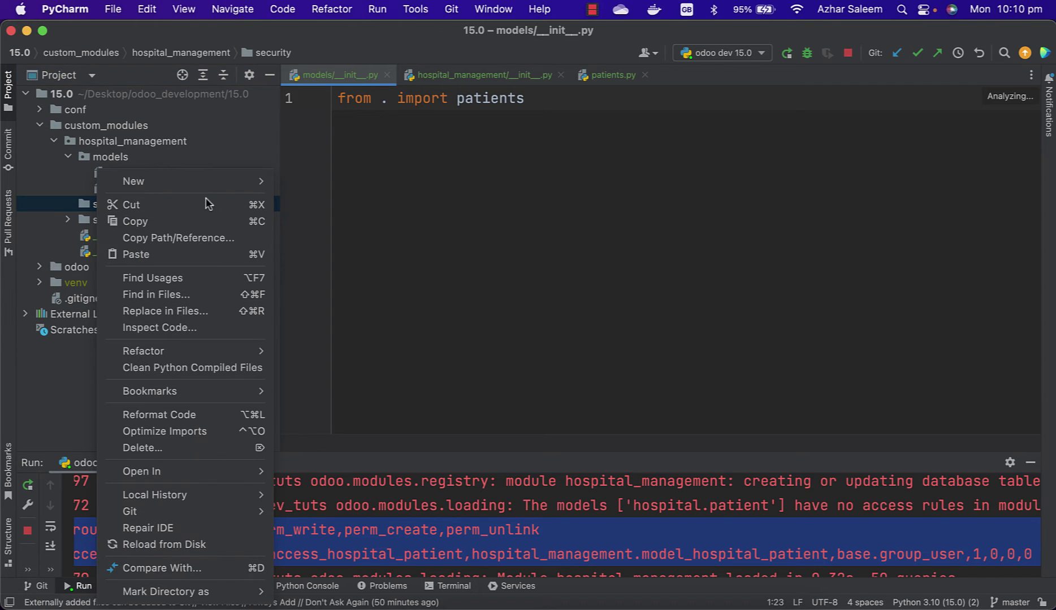
Step: Create a new file named ir.model.access.csv in the security folder
key("Right")
key("Return")
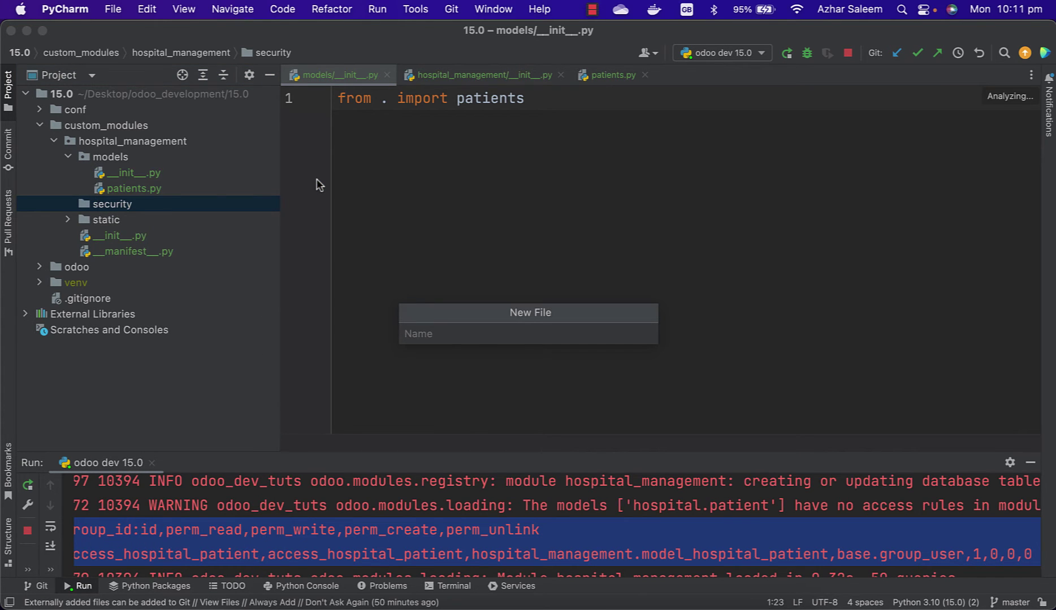
type("ir.model.access.csv")
key("Return")
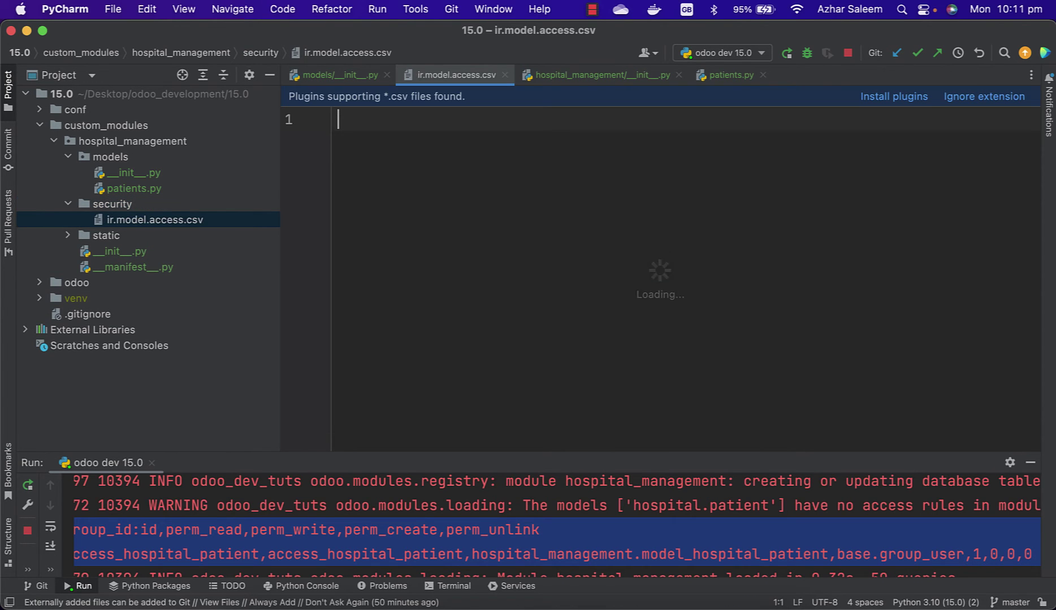
Step: Paste the access-rule header and hospital.patient row, removing the trailing space
key("super+v")
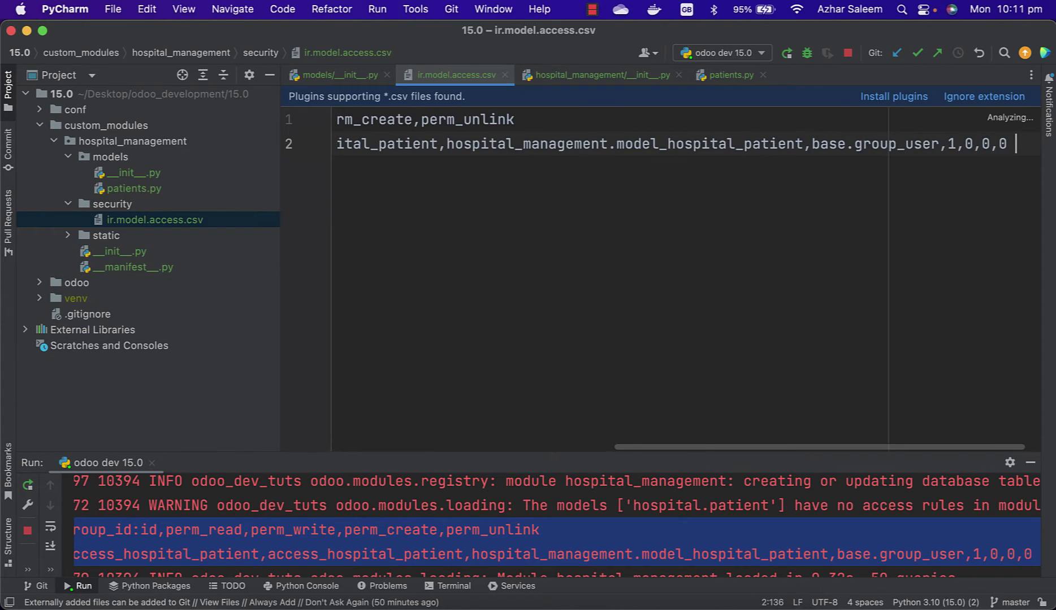
key("BackSpace")
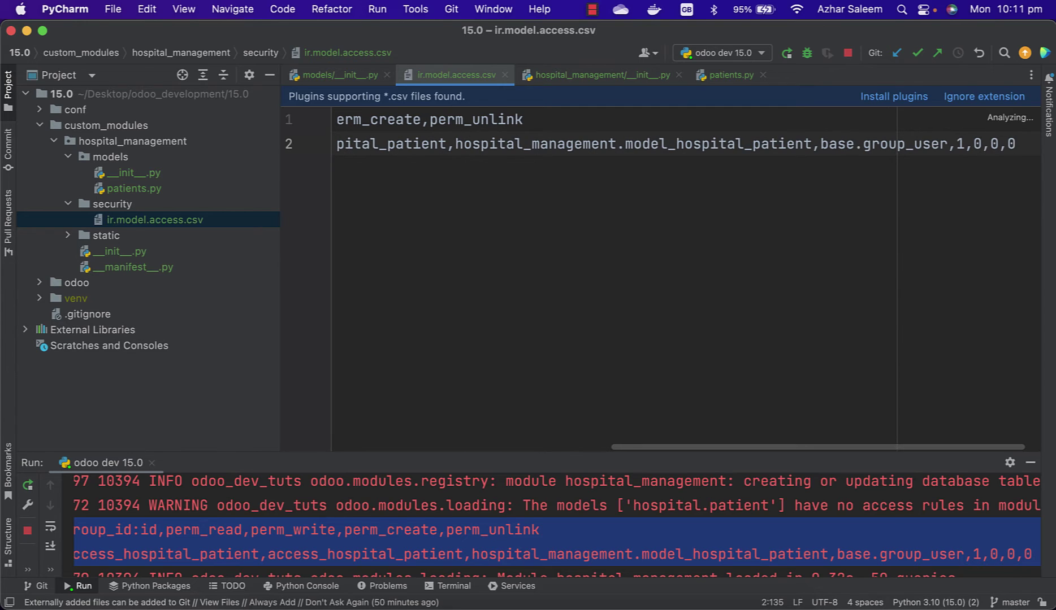
scroll(598, 230, "left", 10)
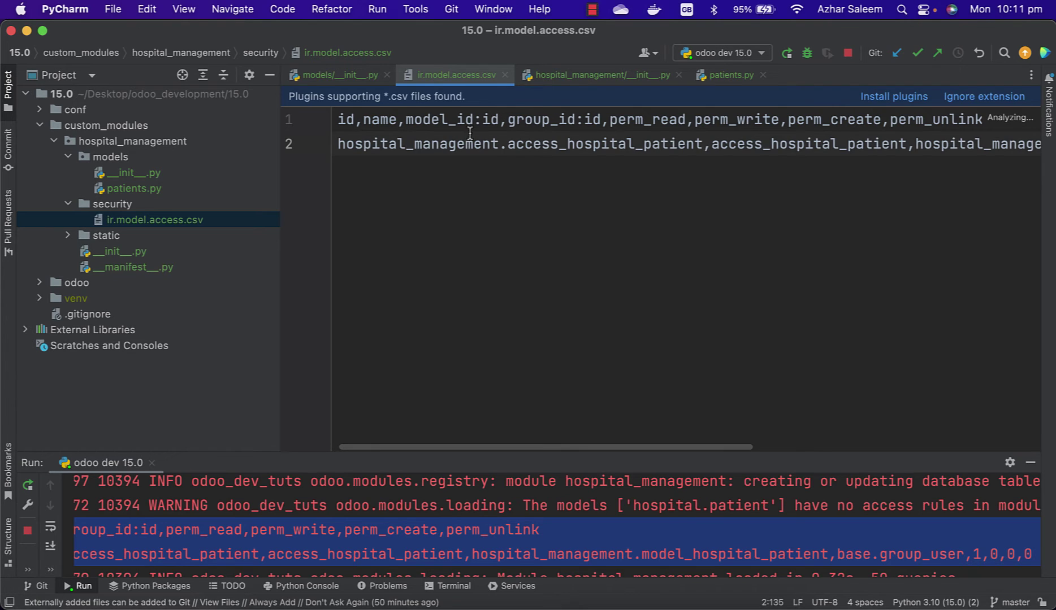
scroll(587, 127, "right", 5)
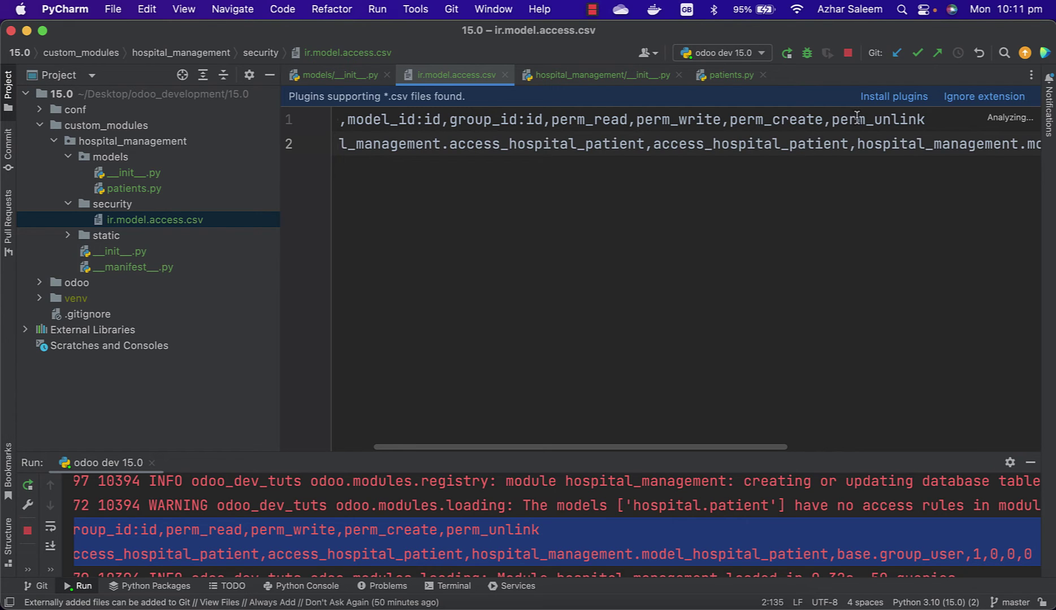
scroll(885, 126, "right", 5)
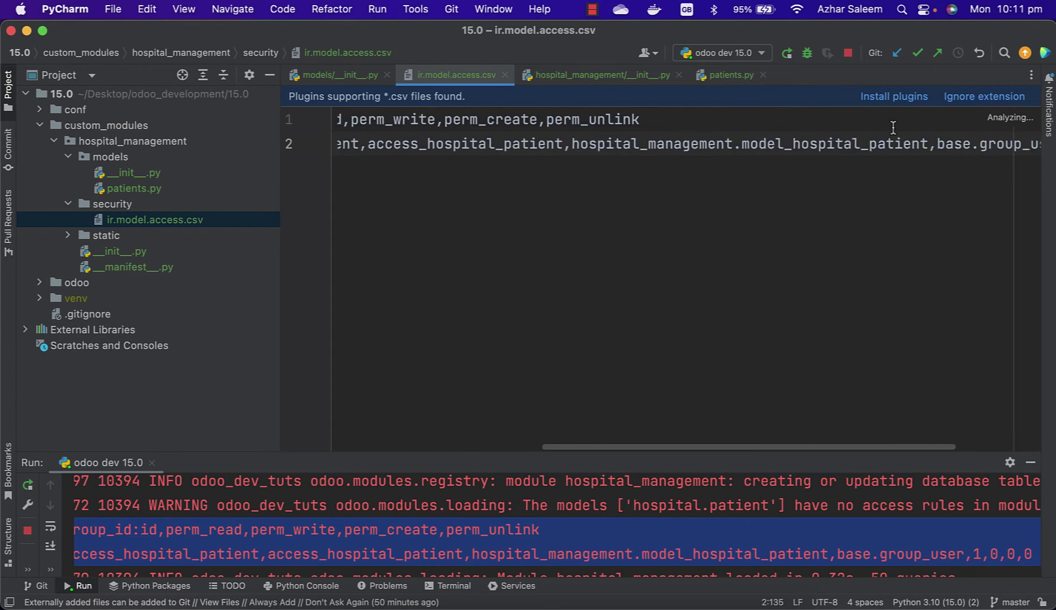
Step: Change the hospital_patient rule's write, create and unlink values from 0 to 1
scroll(888, 127, "right", 5)
scroll(892, 128, "right", 5)
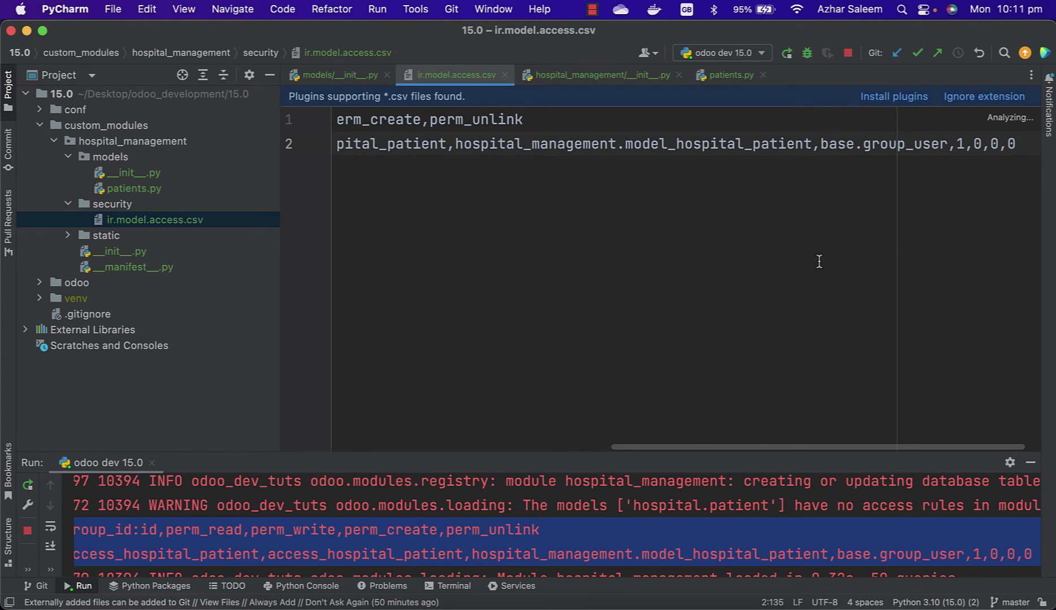
key("BackSpace")
type("1")
key("BackSpace")
type("1")
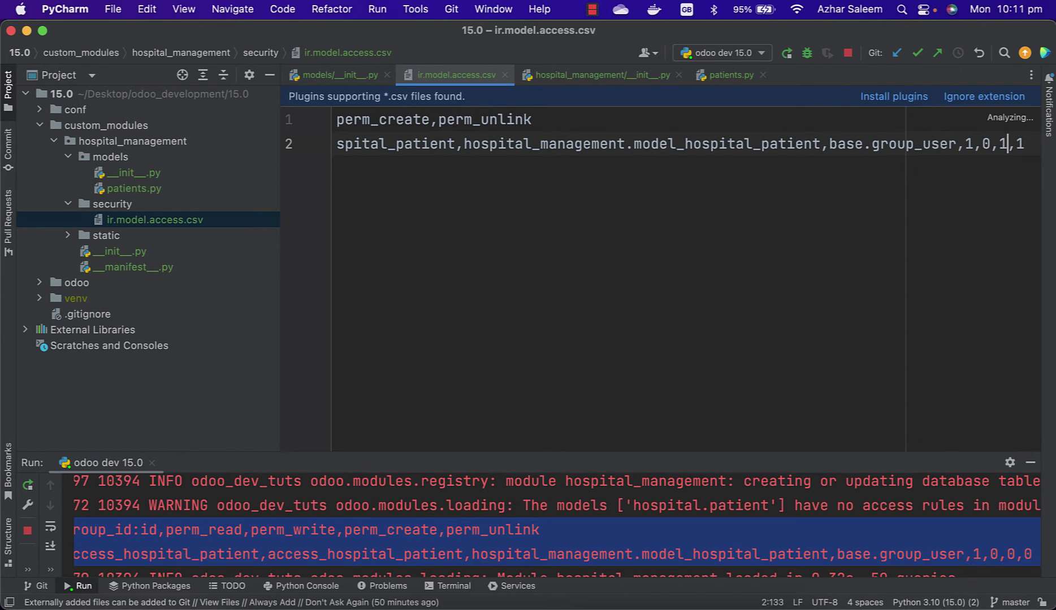
key("Left")
key("Left")
scroll(734, 283, "left", 5)
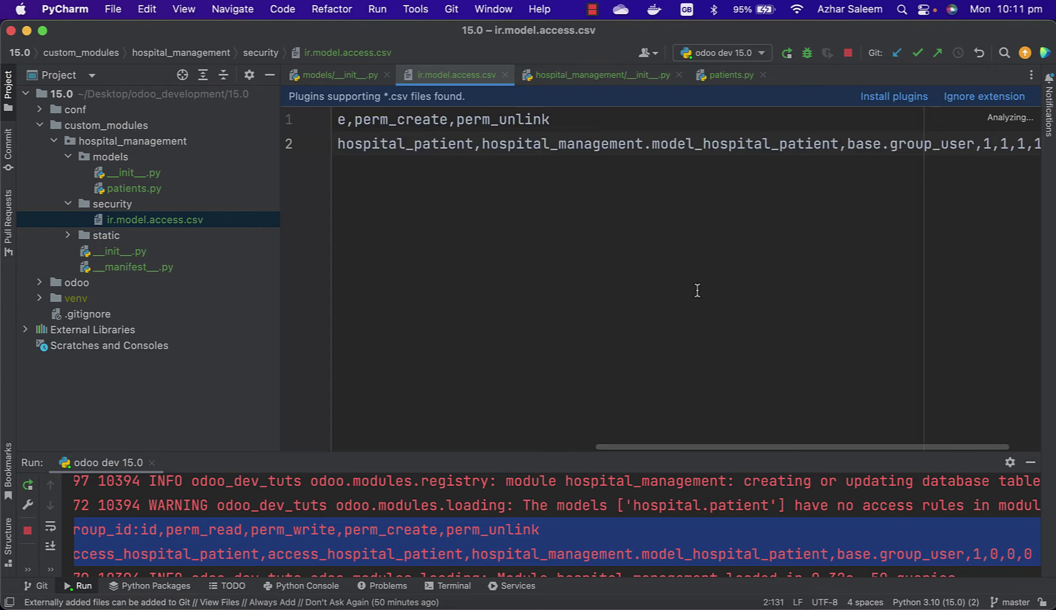
scroll(697, 291, "left", 5)
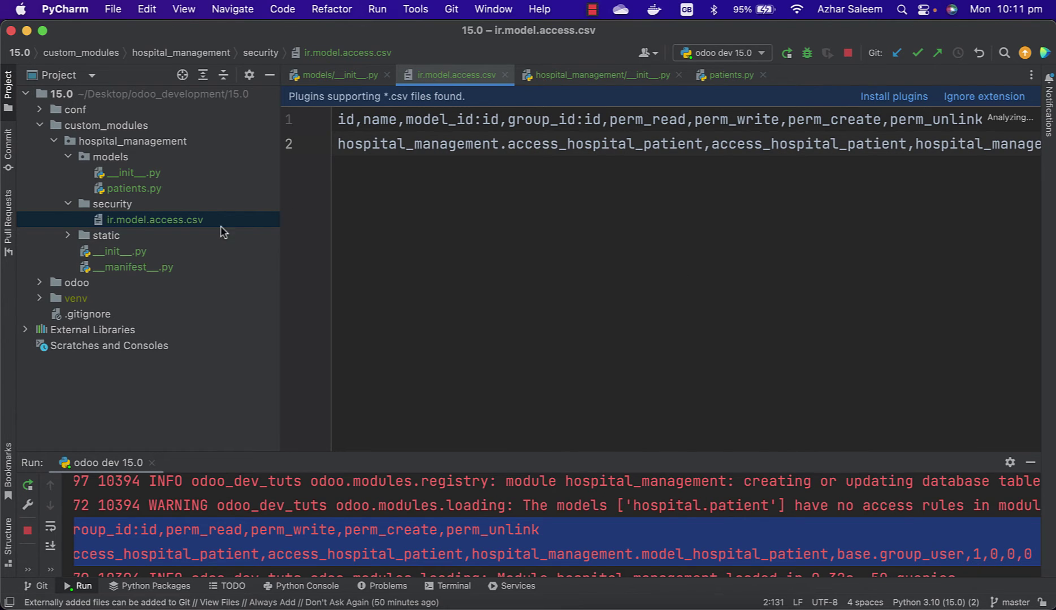
Step: Open __manifest__.py and browse odoo/addons down to the account module
double_click(142, 269)
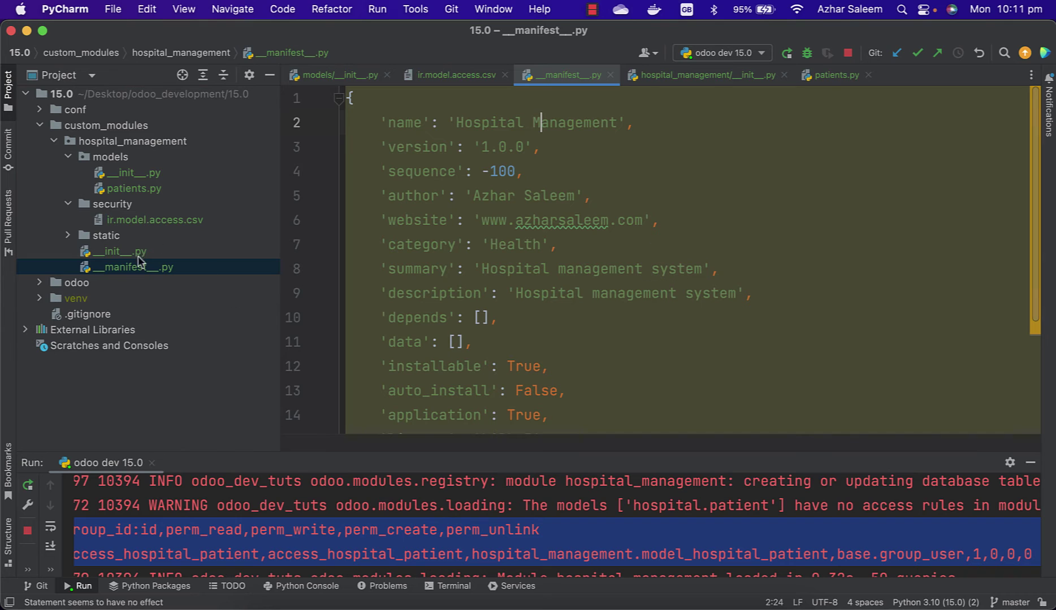
left_click(39, 283)
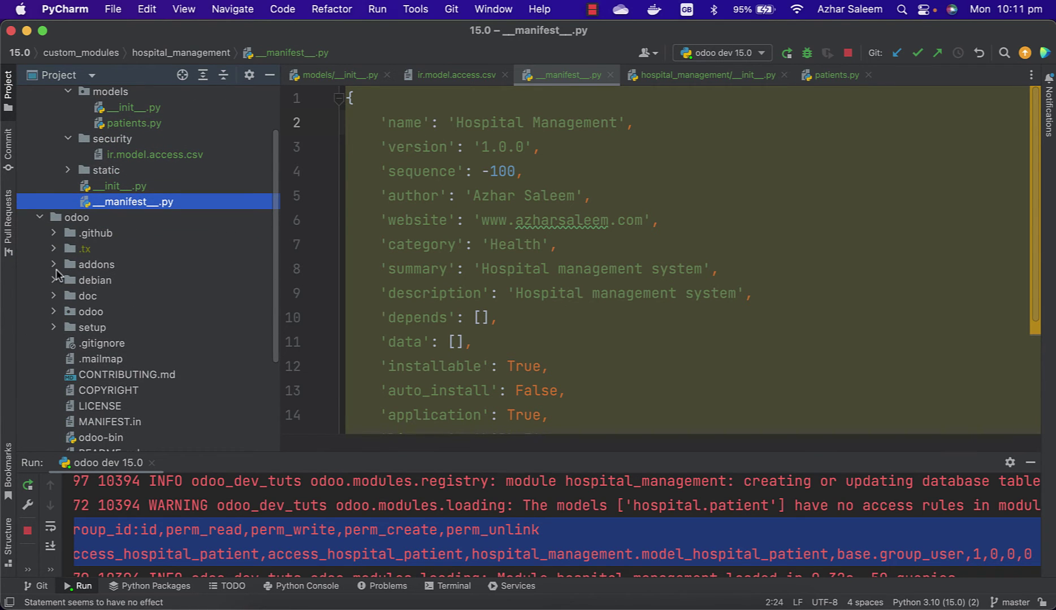
left_click(57, 271)
scroll(82, 314, "down", 1)
scroll(82, 313, "down", 2)
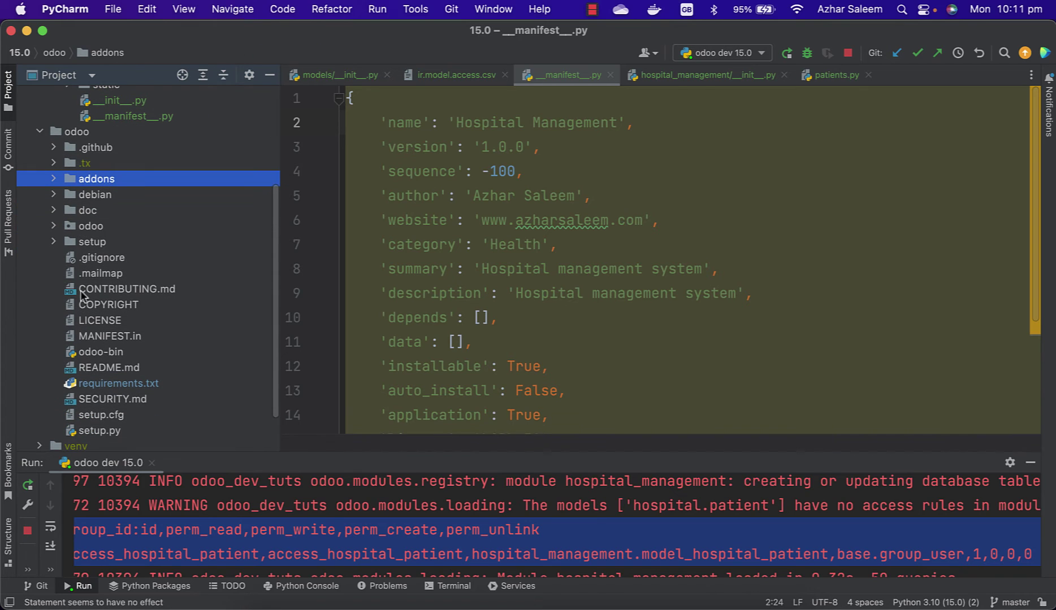
left_click(54, 179)
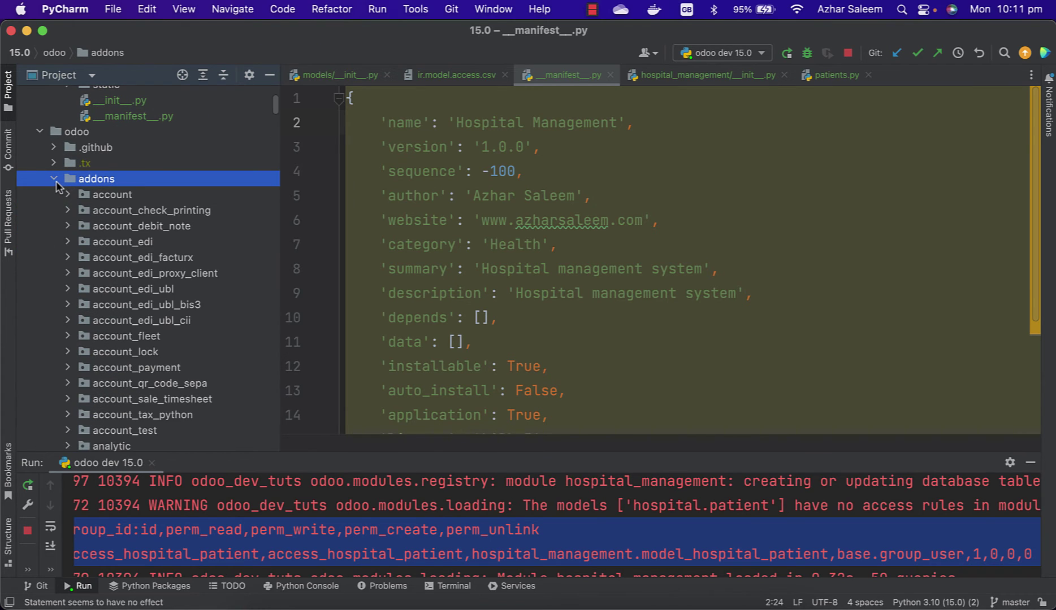
left_click(68, 195)
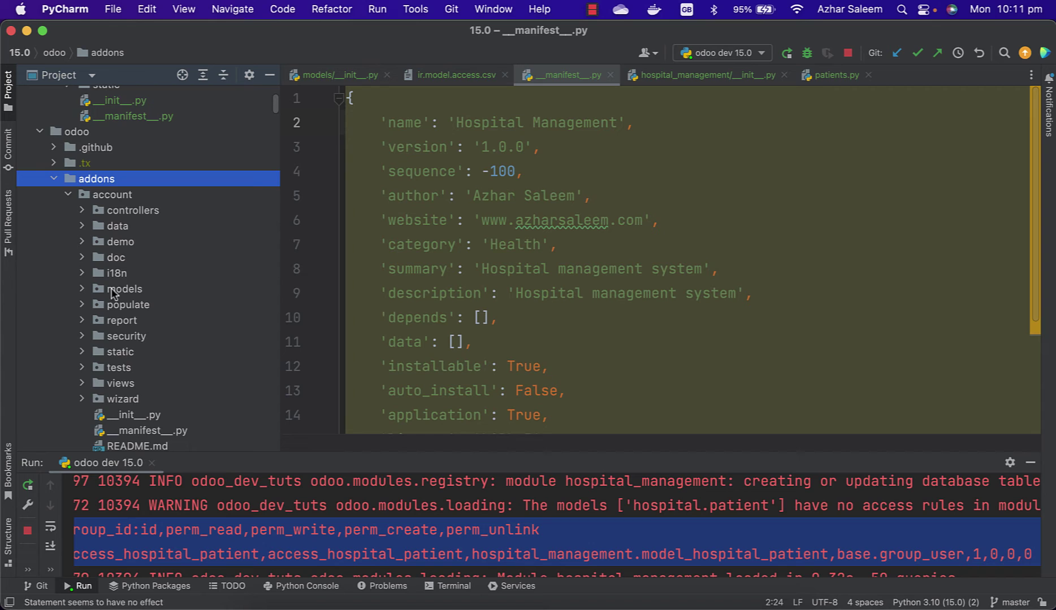
Step: Inspect account's security folder, then collapse the odoo source tree
scroll(116, 294, "down", 2)
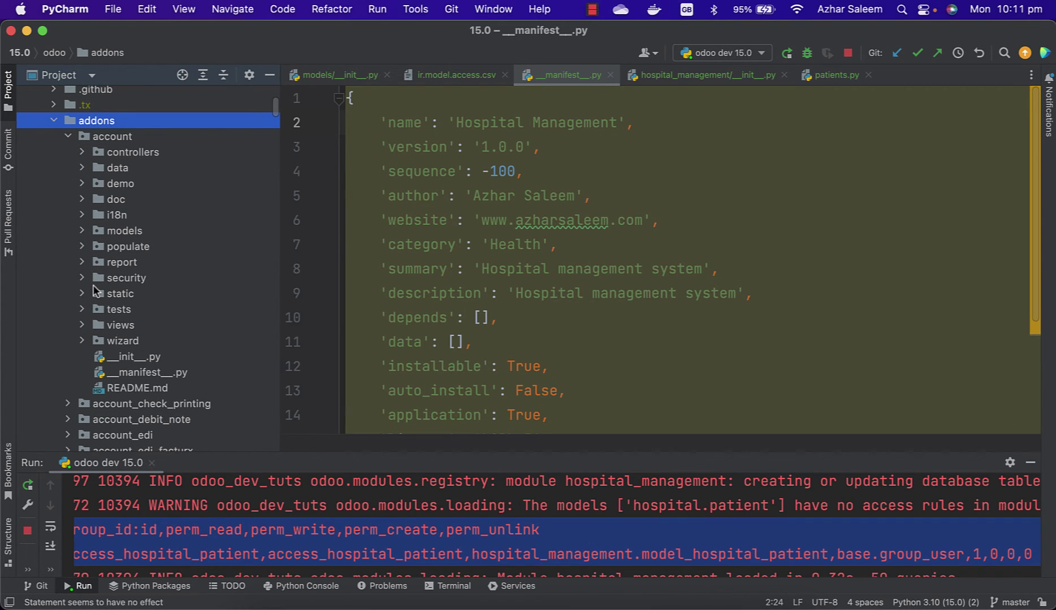
left_click(82, 278)
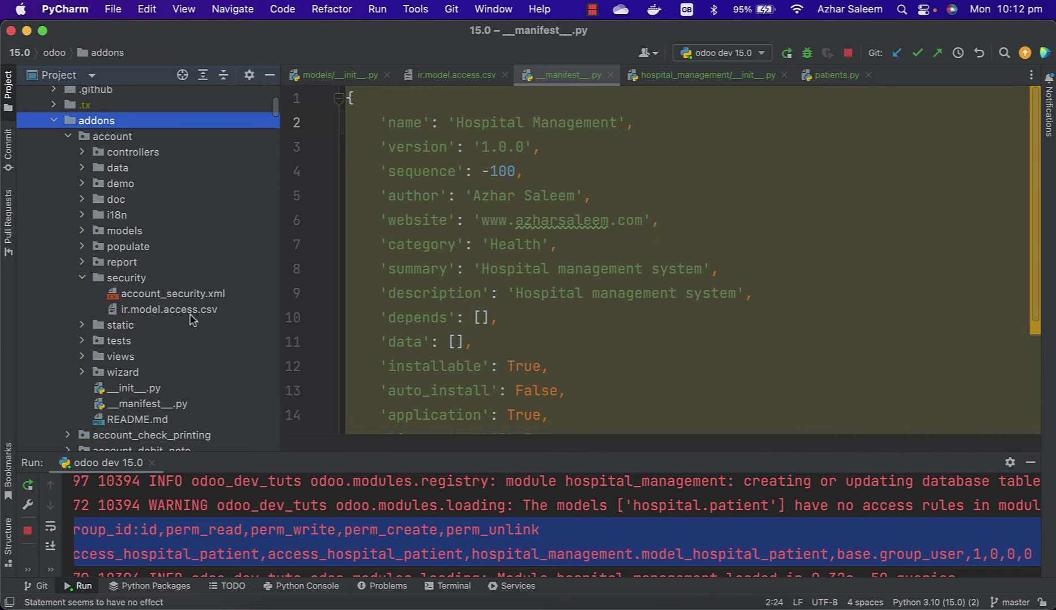
scroll(166, 253, "up", 5)
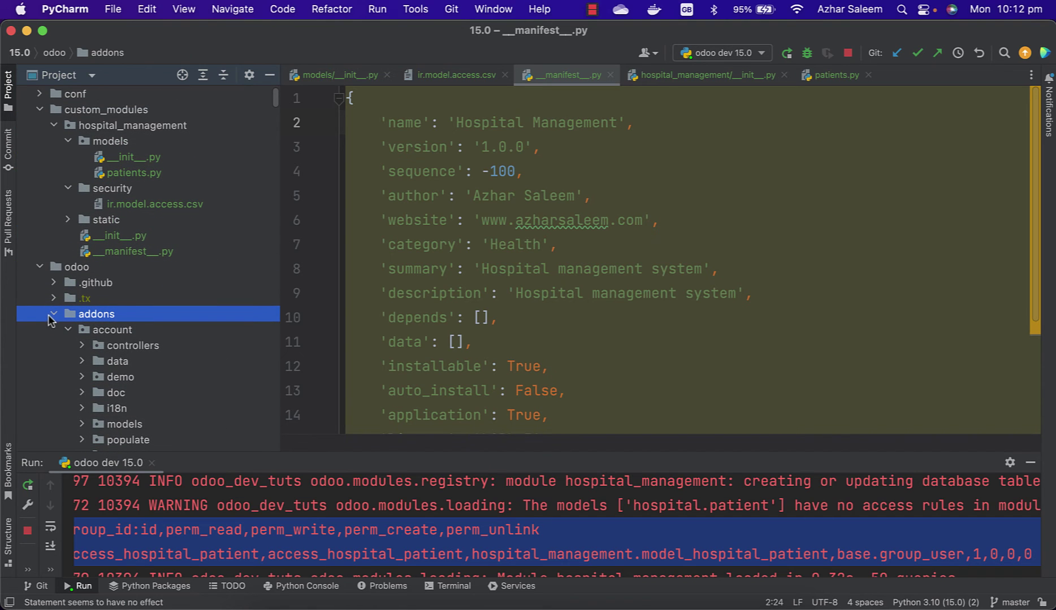
left_click(54, 313)
left_click(40, 267)
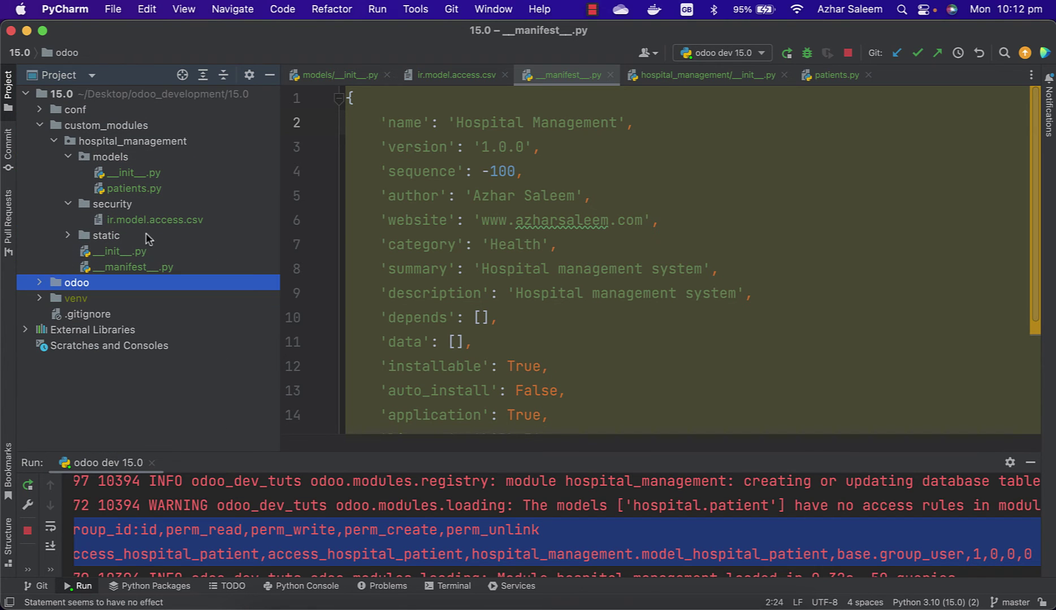
left_click(162, 220)
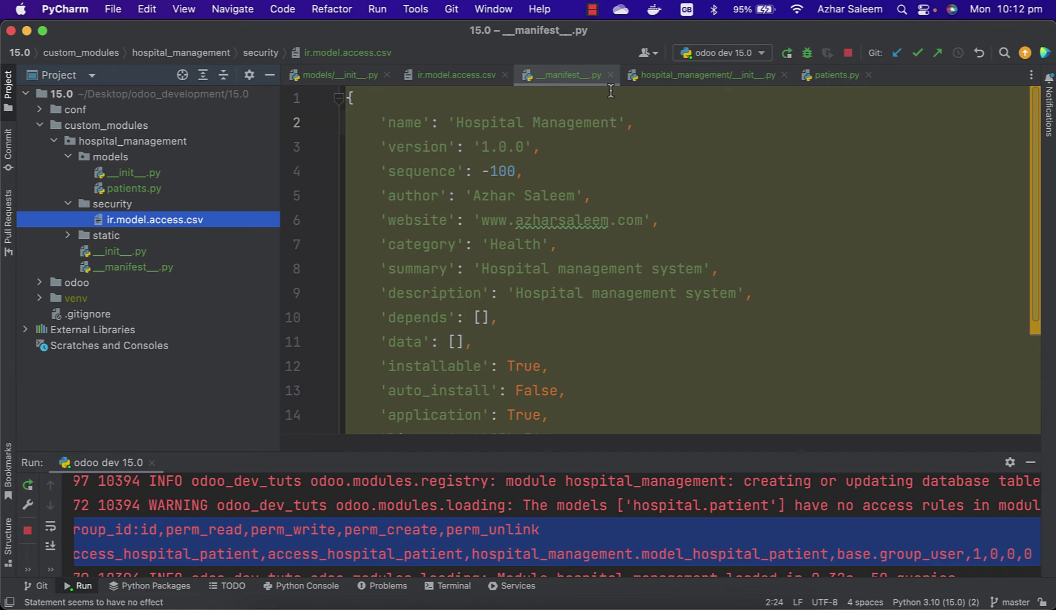
Step: Close the __manifest__.py, top-level __init__.py and patients.py editor tabs
left_click(708, 75)
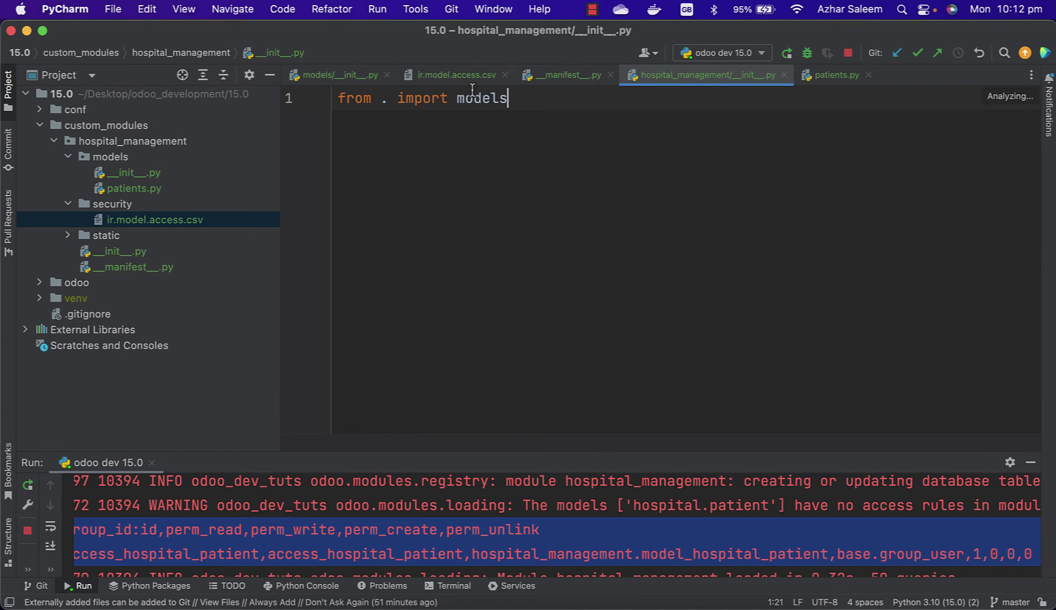
left_click(607, 77)
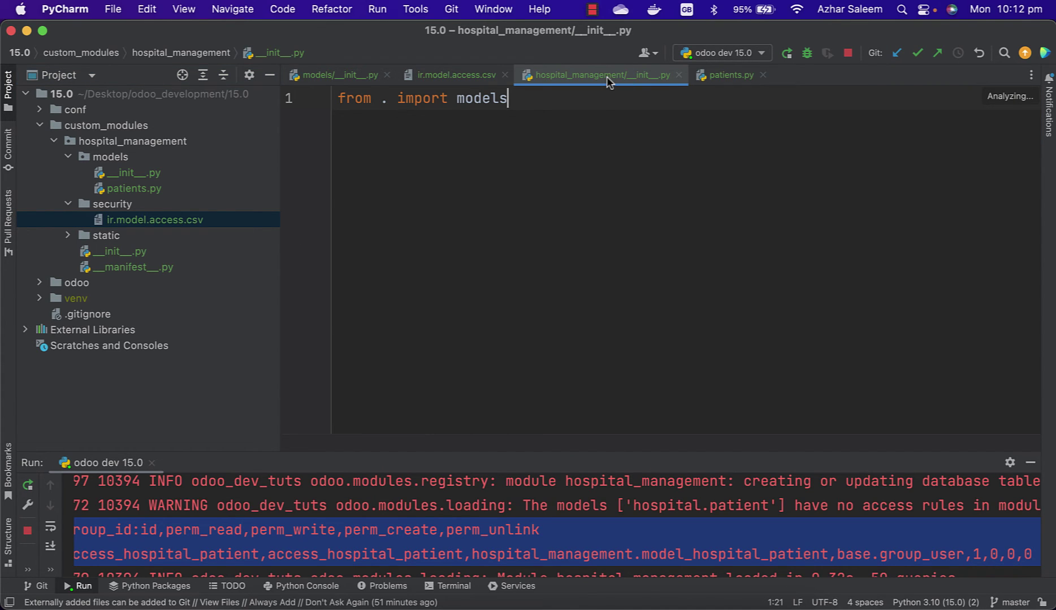
left_click(680, 76)
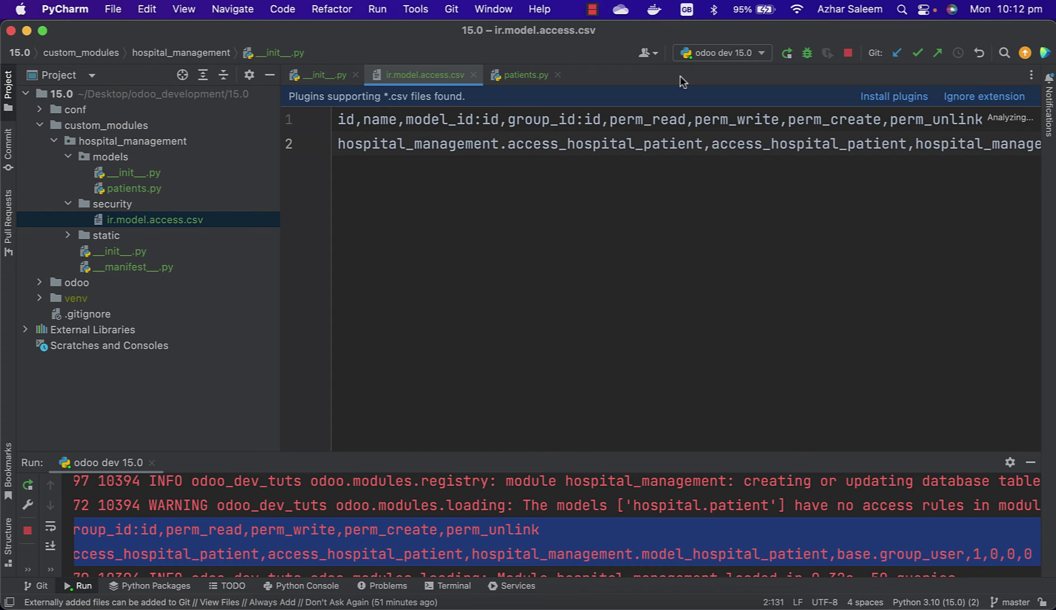
left_click(556, 76)
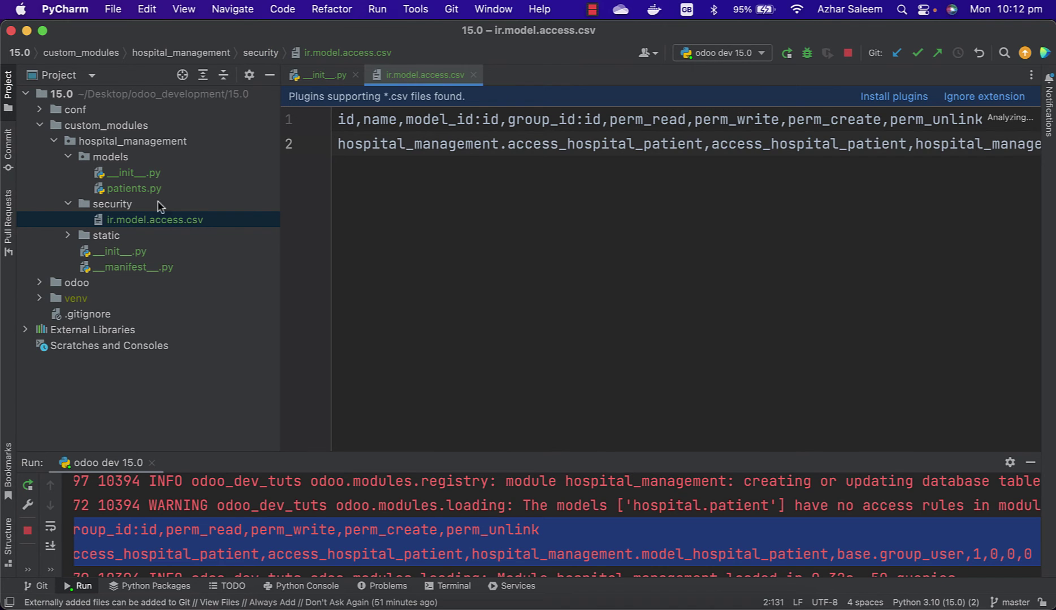
Step: Add 'security/ir.model.access.csv', to the manifest's data list and rerun the Odoo server
double_click(130, 267)
scroll(593, 266, "down", 3)
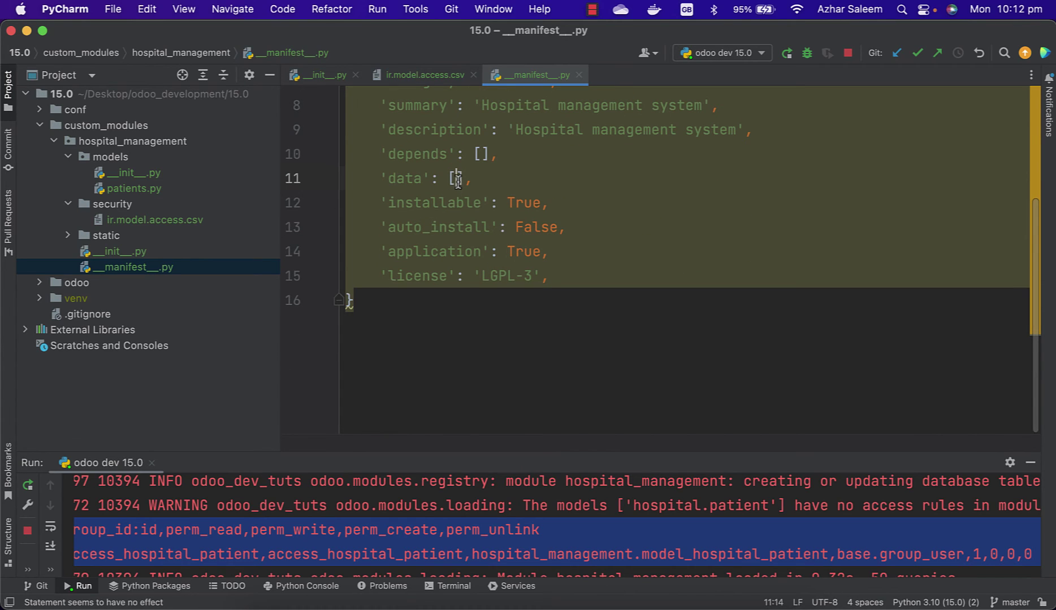
key("Return")
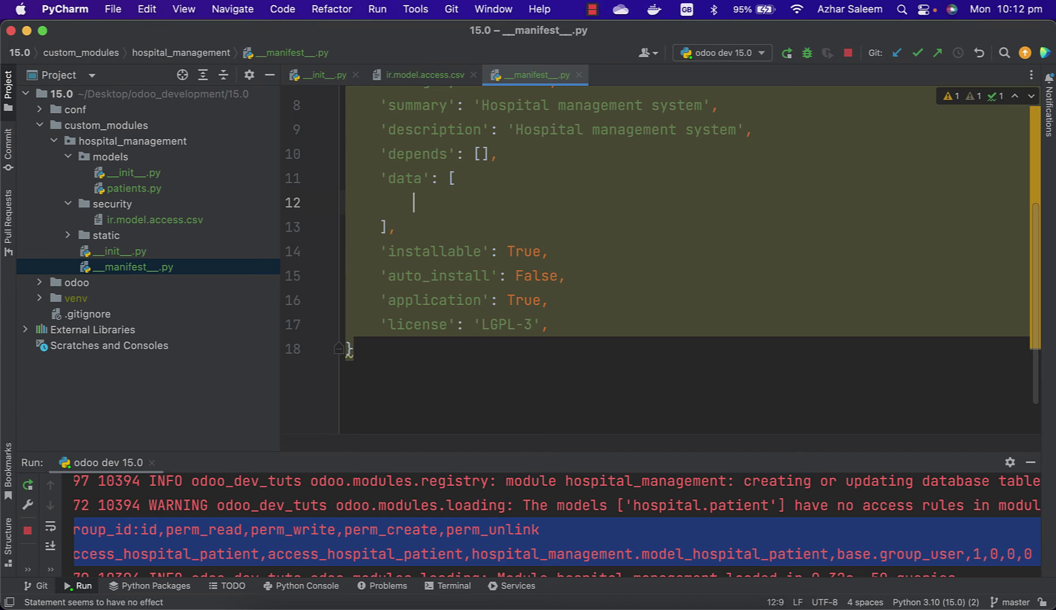
type("'sec")
type("urity/'")
left_click(141, 218)
right_click(140, 217)
left_click(216, 255)
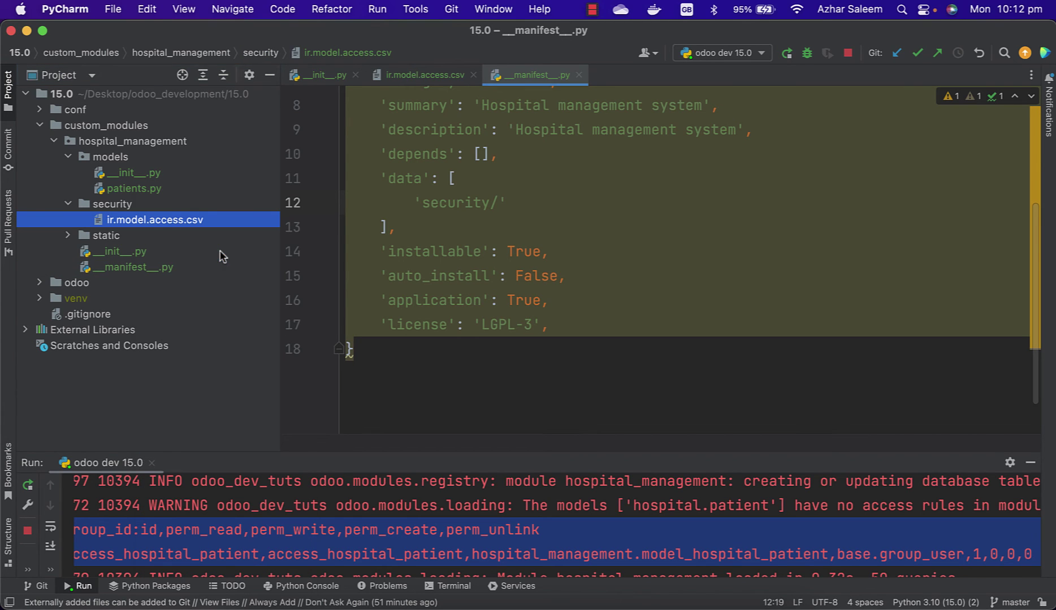
left_click(495, 203)
type("ir.model.access.csv")
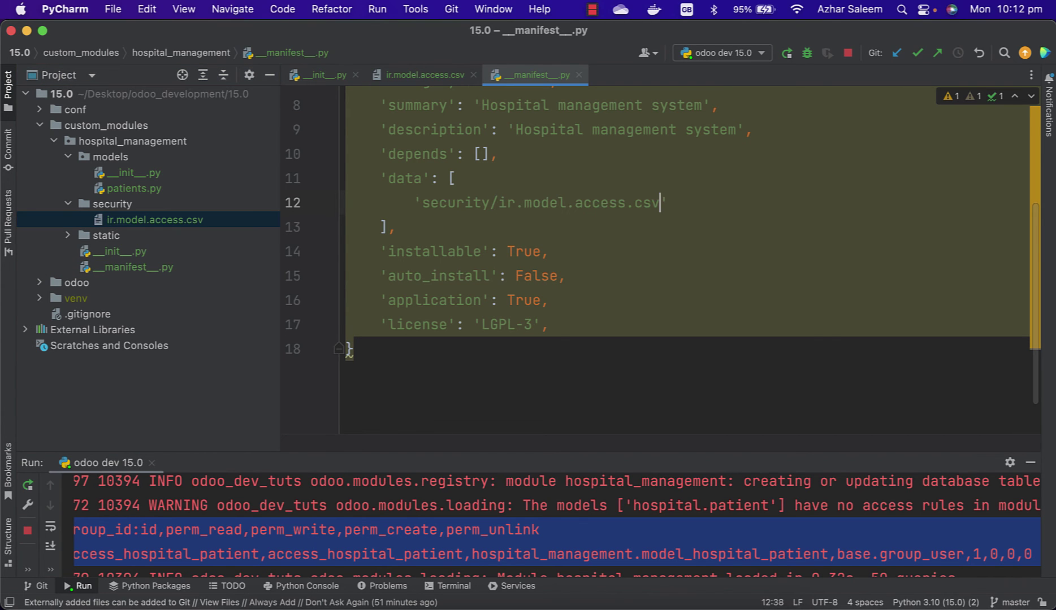
type(",")
left_click(786, 52)
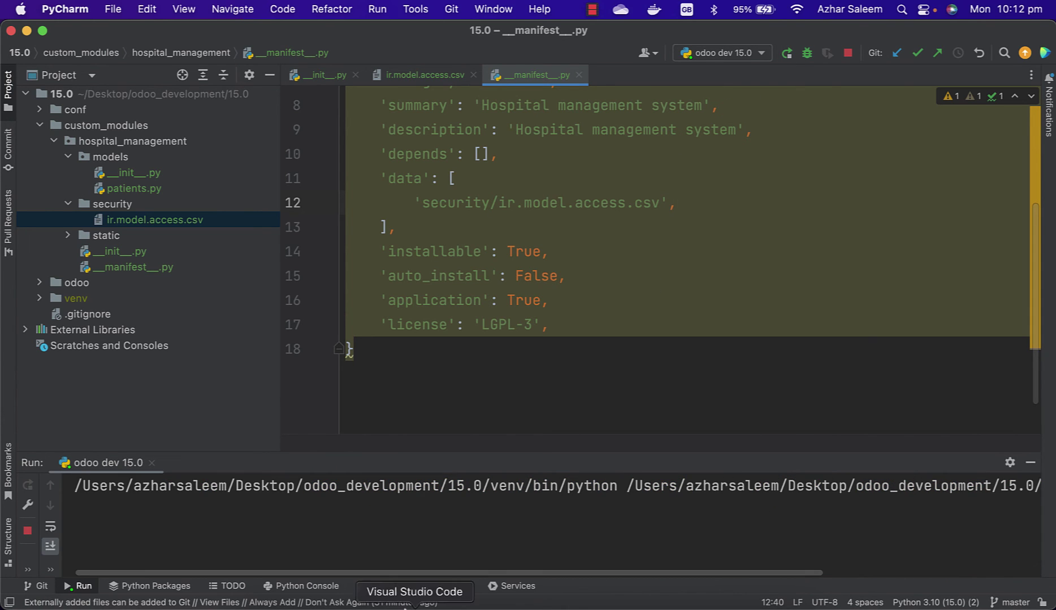
Step: Re-upgrade Hospital Management via its ⋮ menu on the Odoo Apps page
left_click(338, 603)
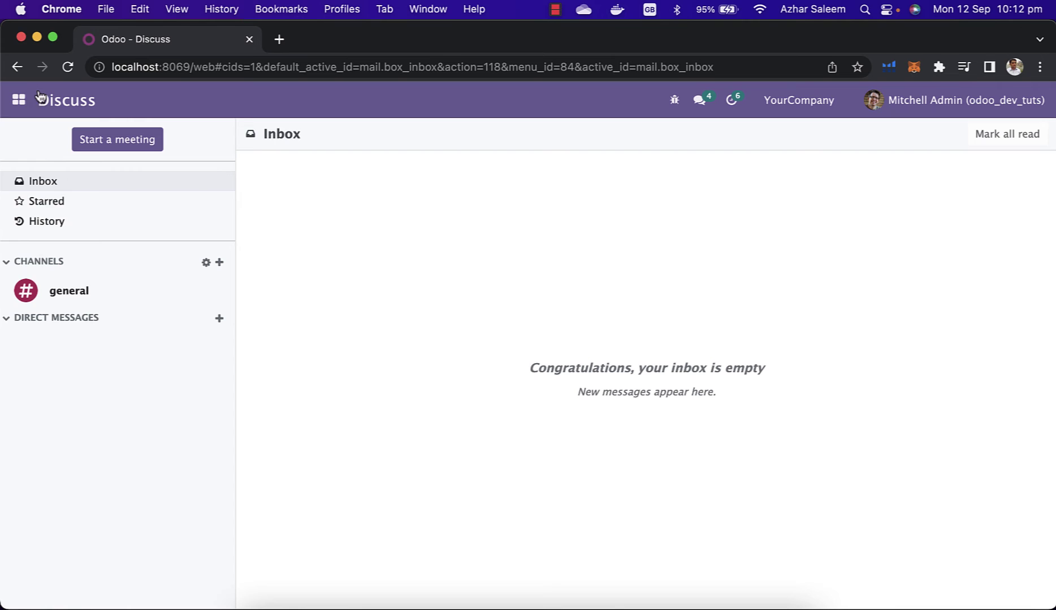
left_click(19, 100)
left_click(46, 234)
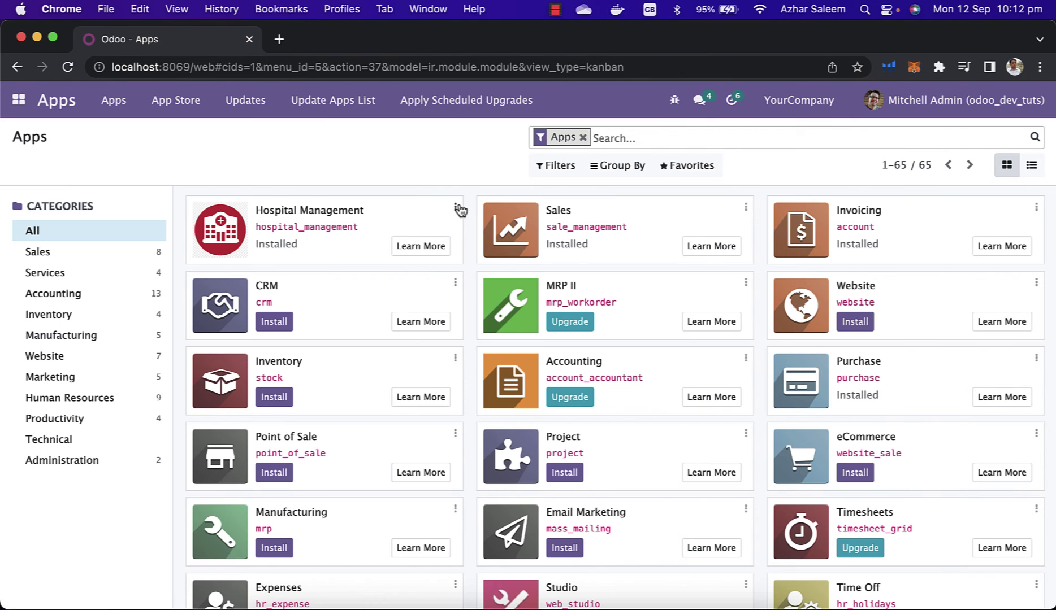
left_click(455, 206)
left_click(438, 277)
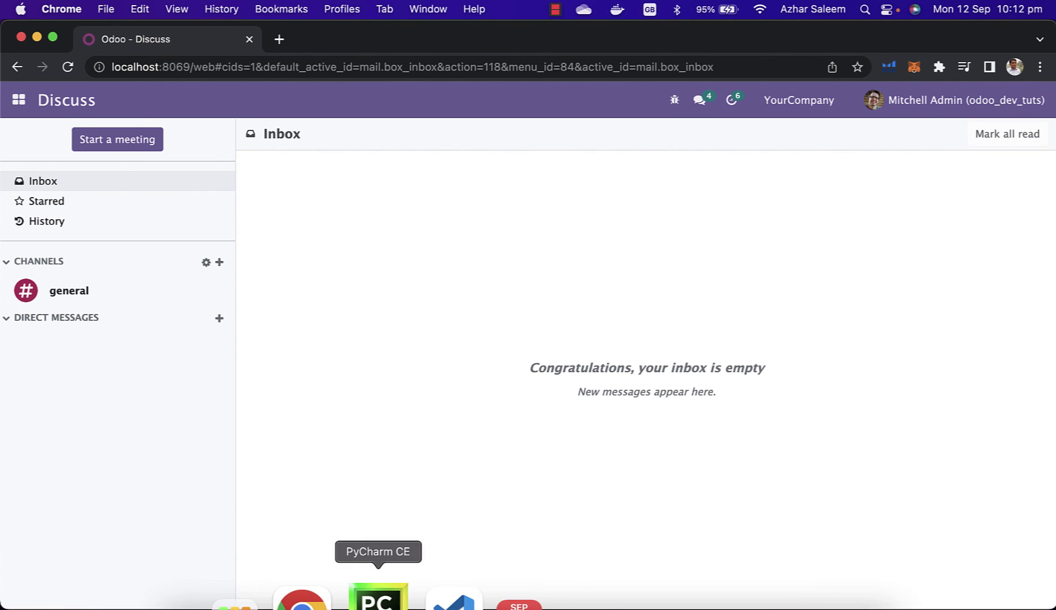
Step: Enlarge PyCharm's Run panel and check the Odoo log for clean module and registry loading after the Hospital Management upgrade
left_click(377, 598)
scroll(495, 327, "up", 5)
scroll(495, 326, "up", 1)
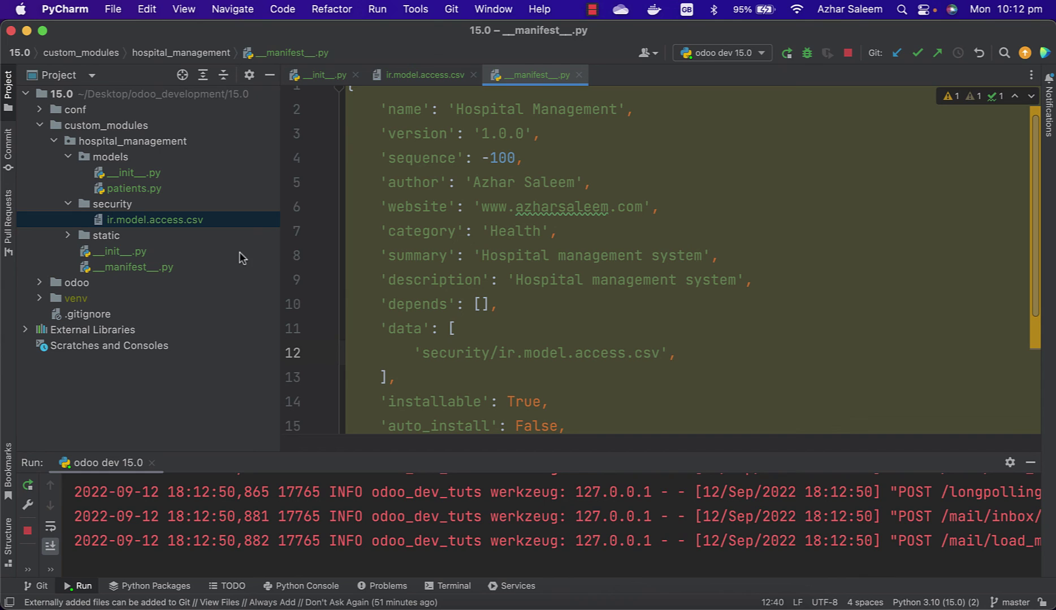
left_click_drag(468, 451, 489, 261)
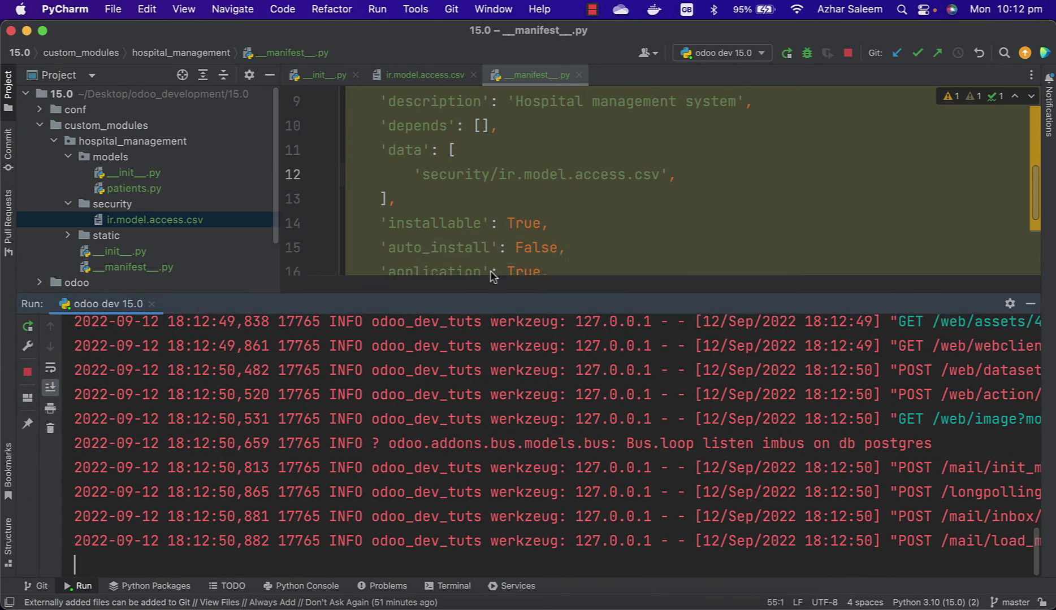
scroll(467, 411, "up", 5)
scroll(467, 411, "up", 15)
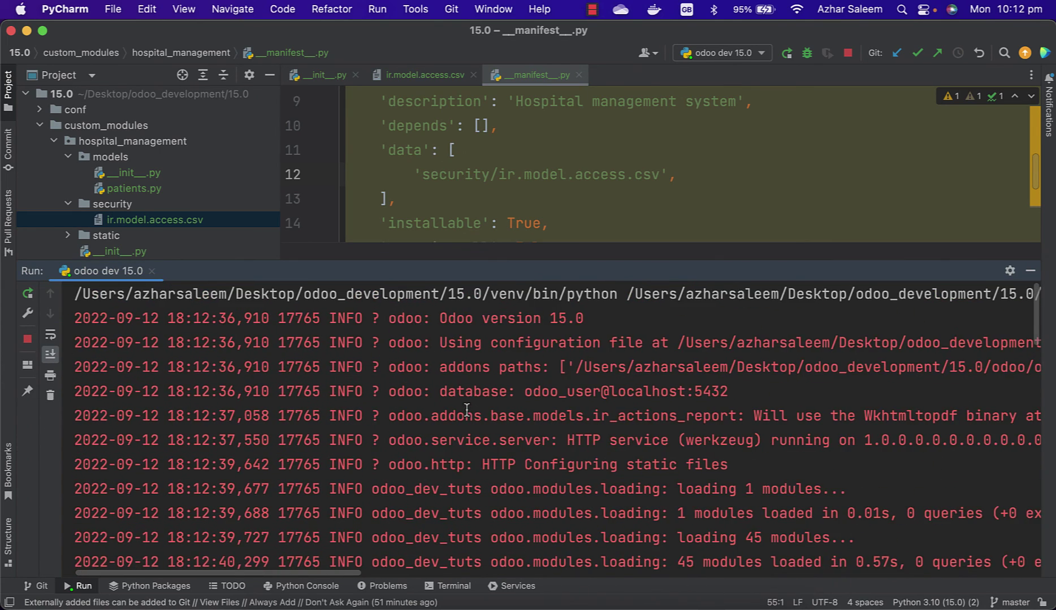
scroll(467, 411, "down", 1)
scroll(467, 409, "up", 2)
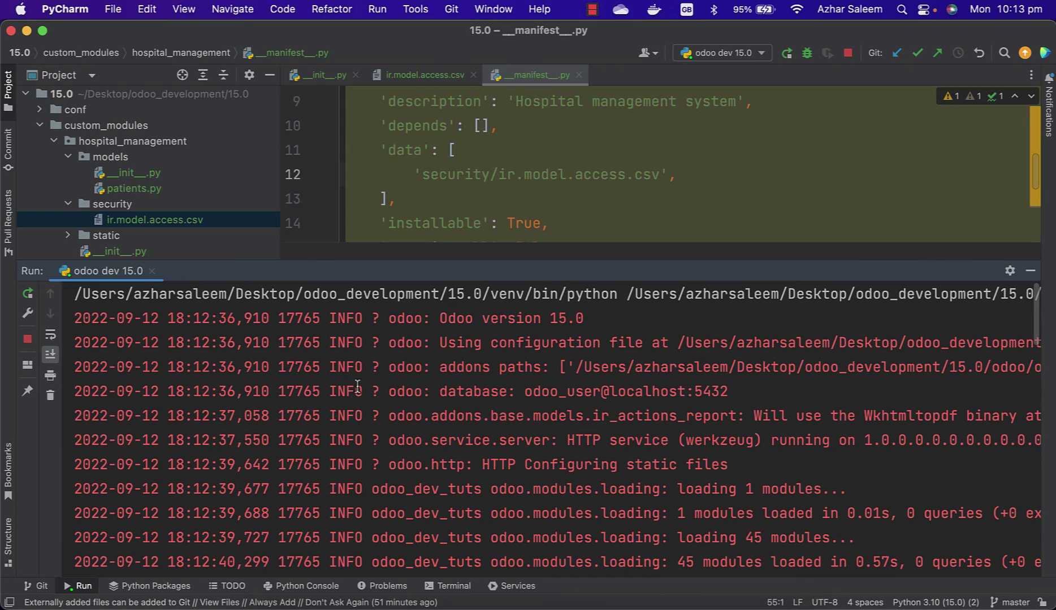
scroll(352, 429, "down", 1)
scroll(352, 429, "down", 1)
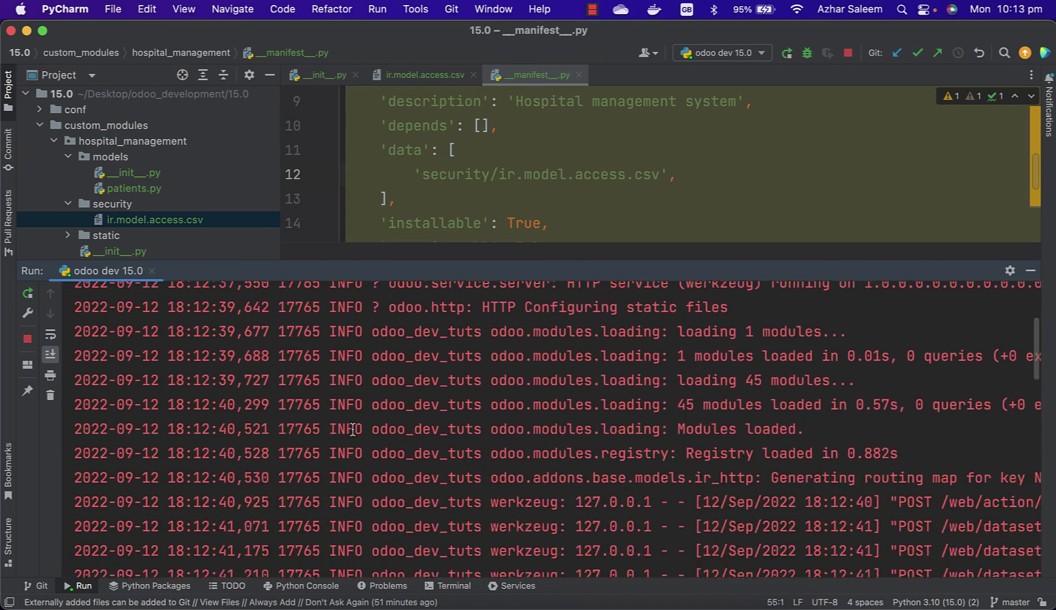